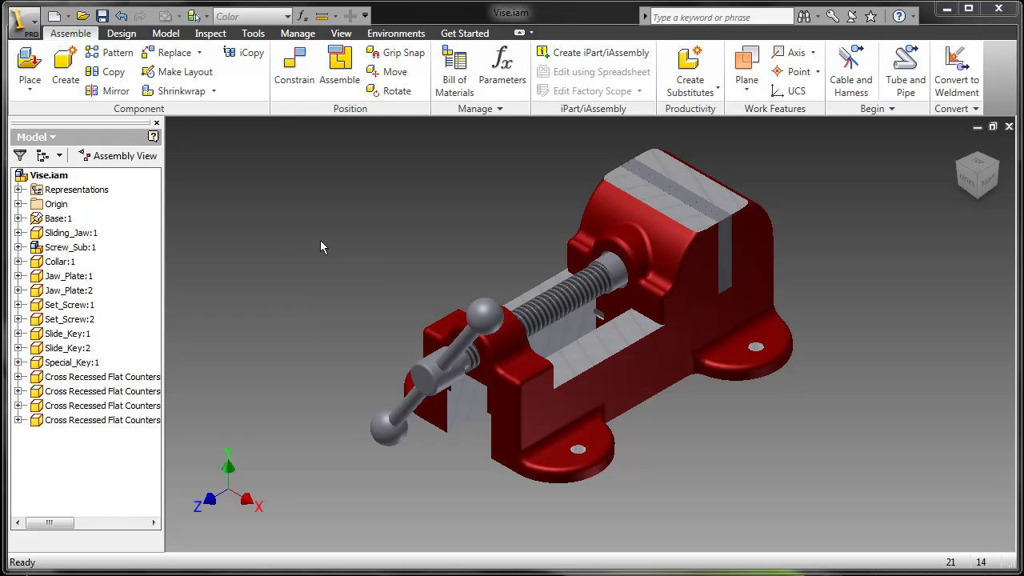
Review the interface style choices and preview the Millennium color scheme in the application options, returning to Winter Night
click(24, 22)
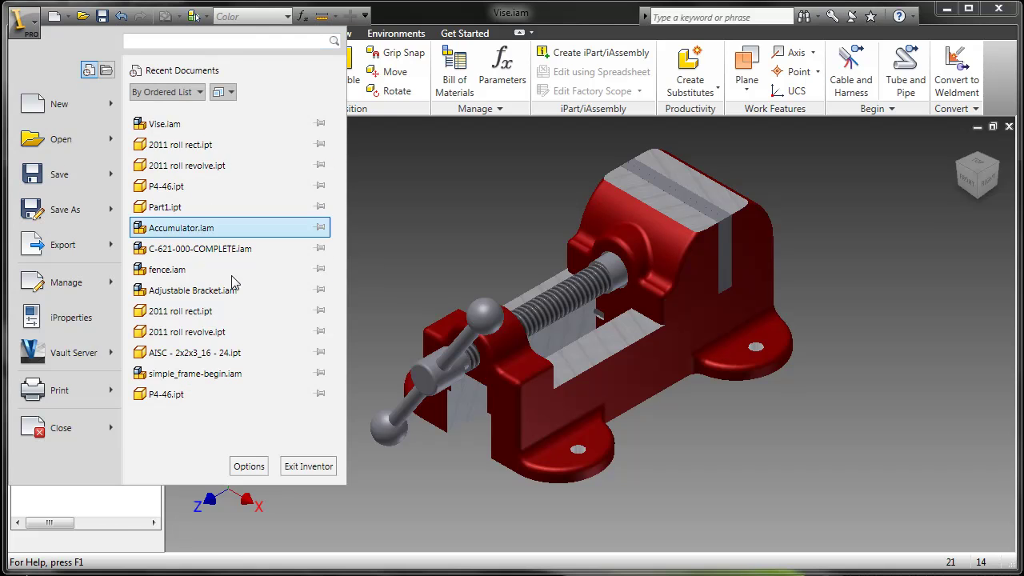
click(249, 465)
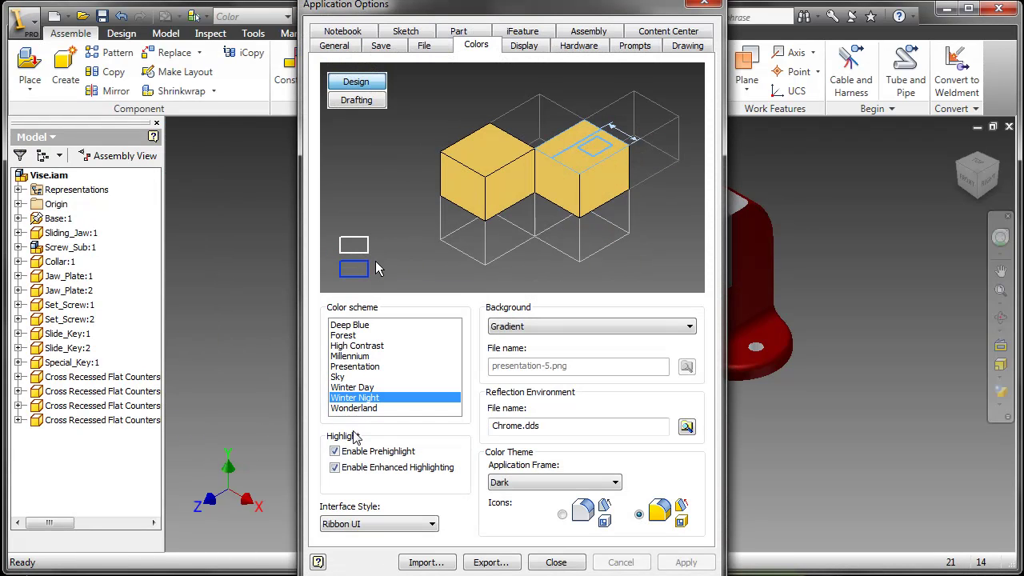
click(424, 527)
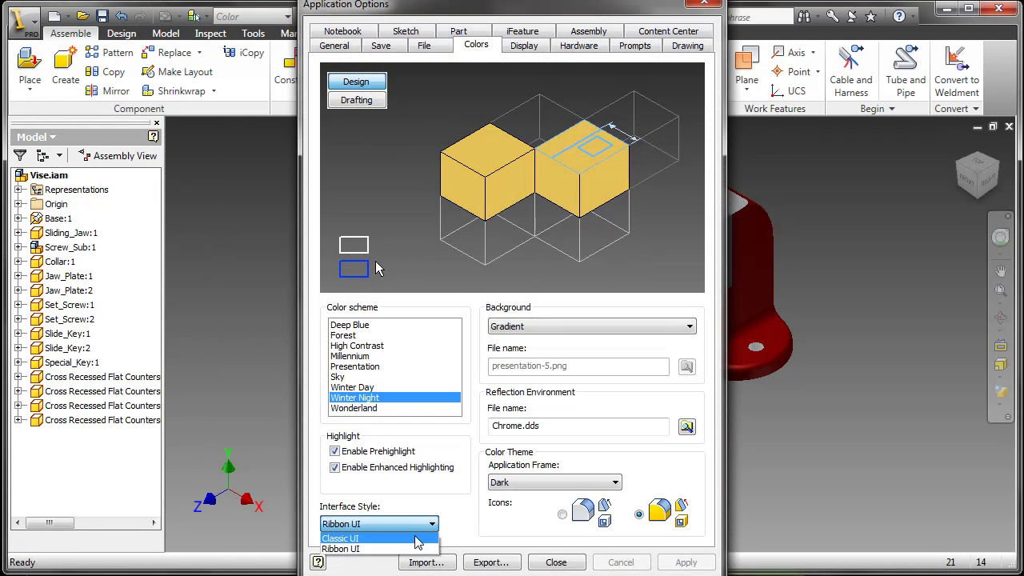
click(449, 490)
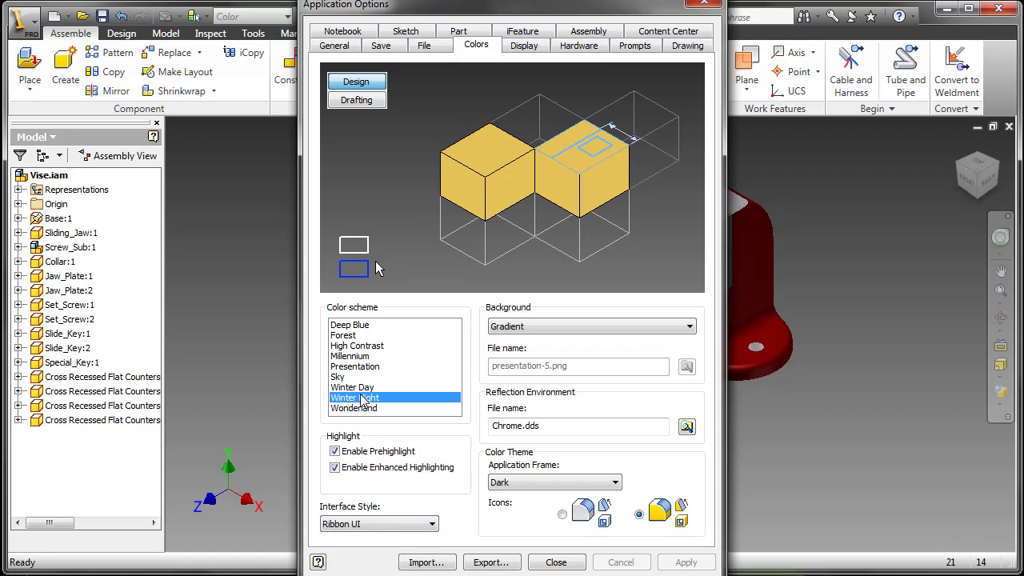
click(362, 356)
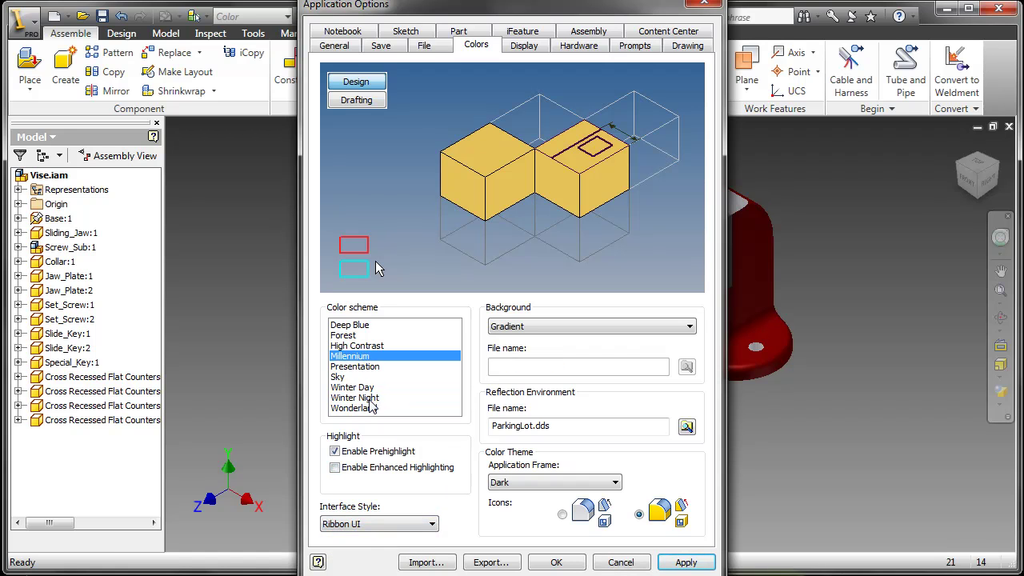
click(370, 400)
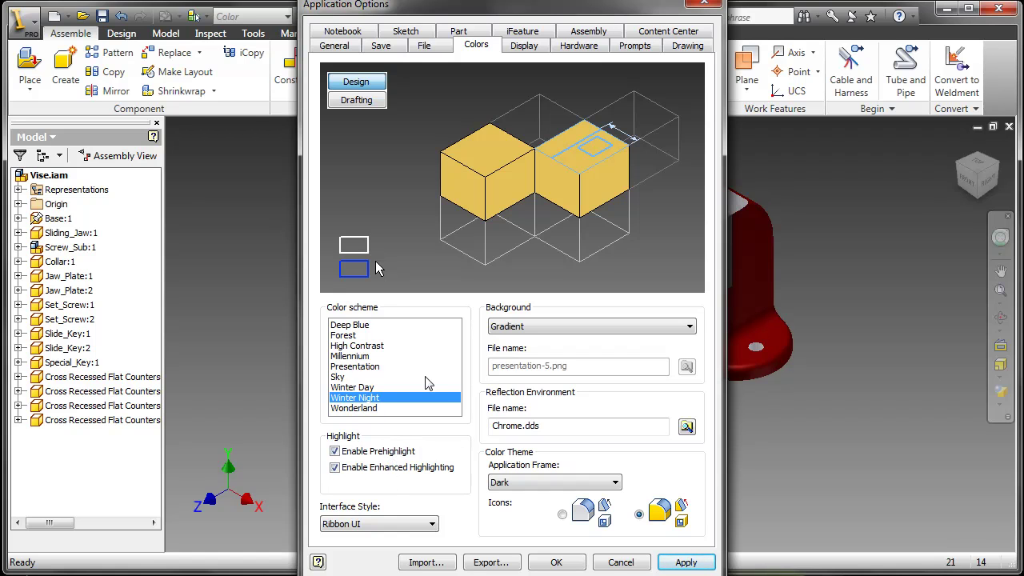
Review the initial visual style choices in the display appearance settings, cancel them and close the application options
click(526, 53)
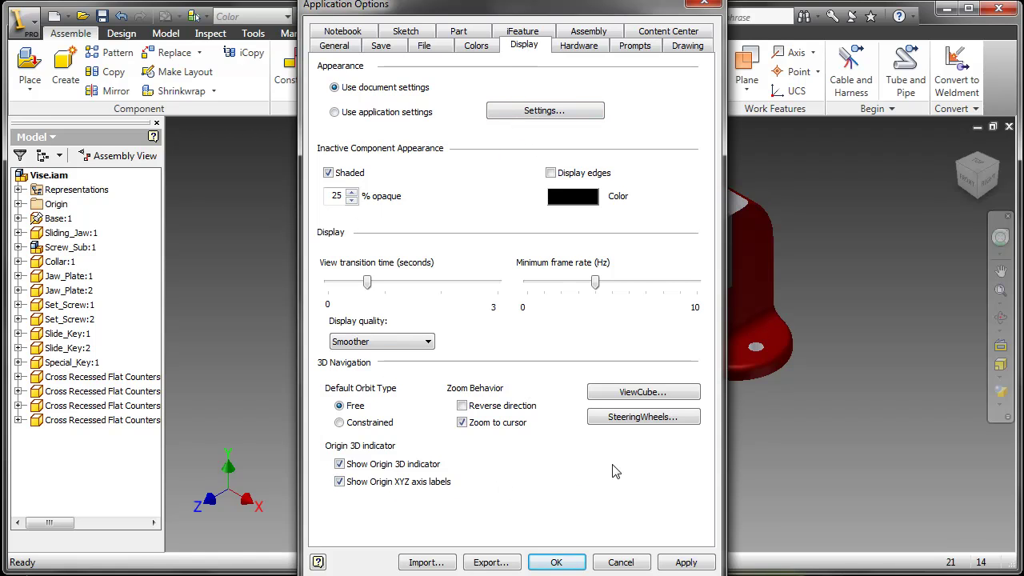
click(539, 116)
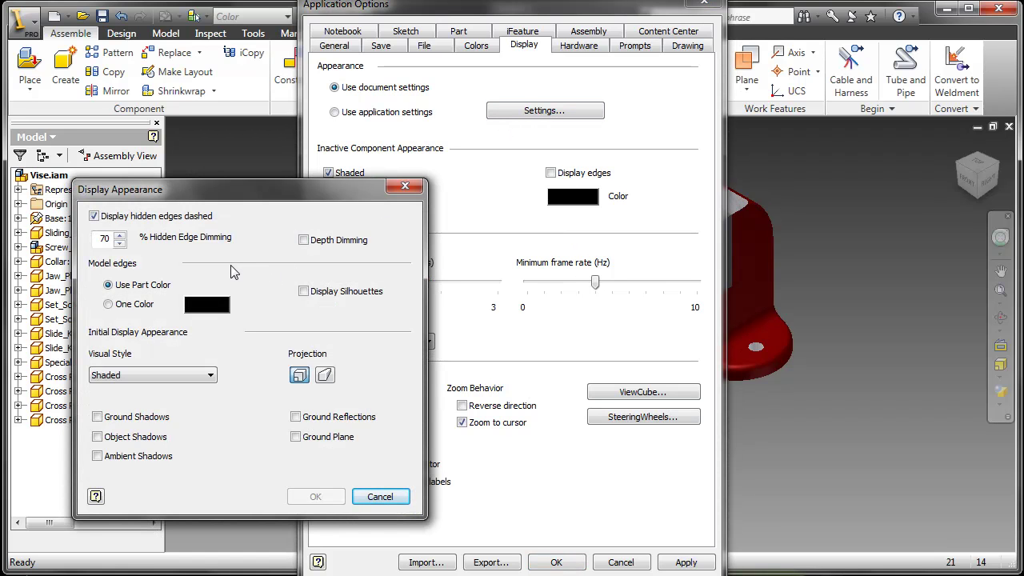
click(213, 376)
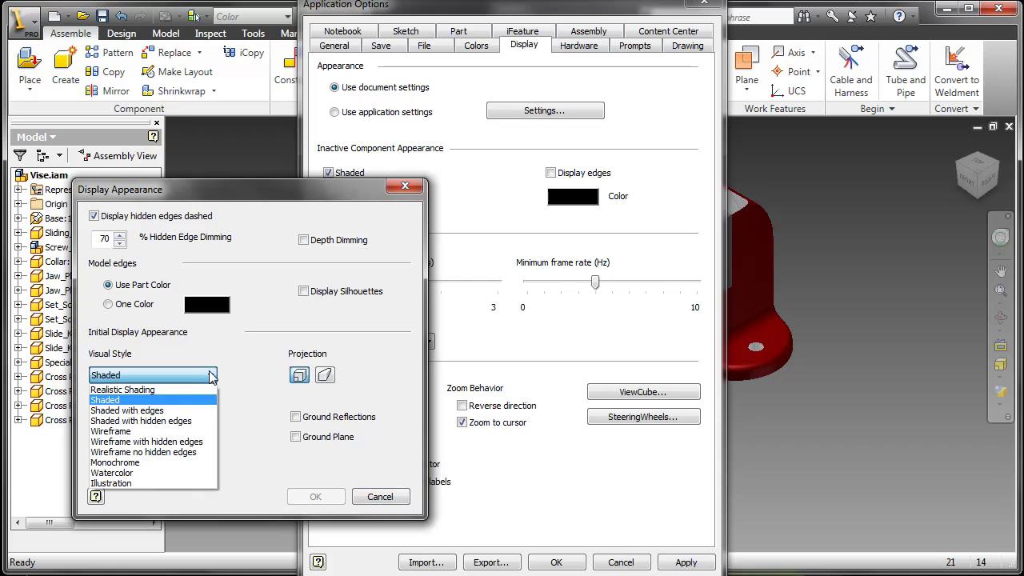
click(249, 351)
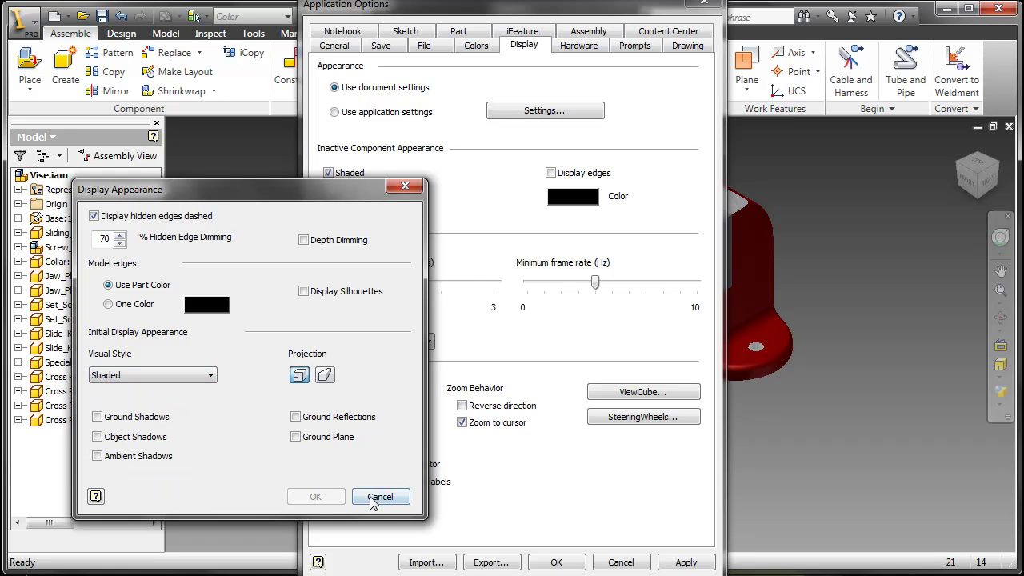
click(375, 499)
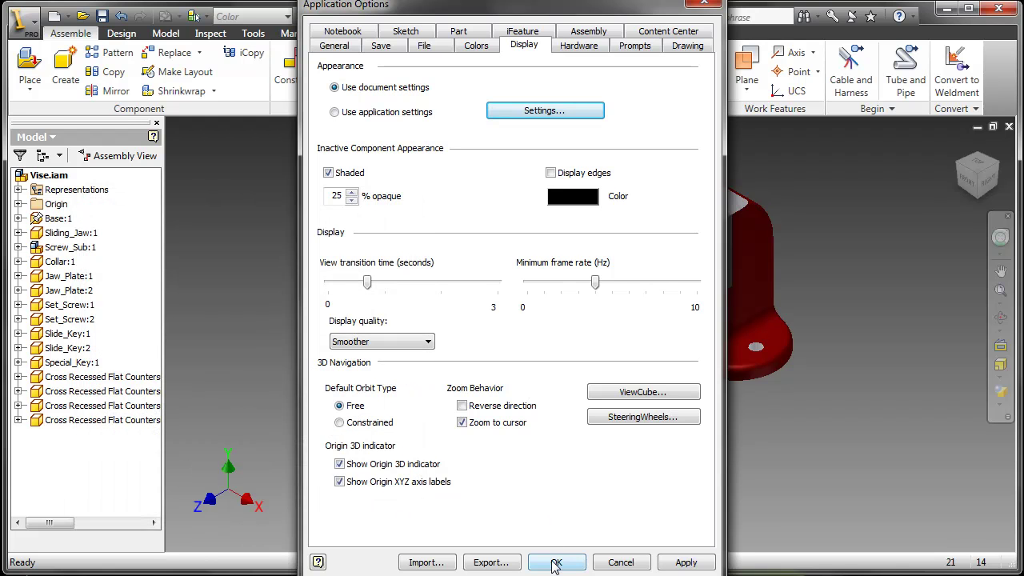
click(556, 563)
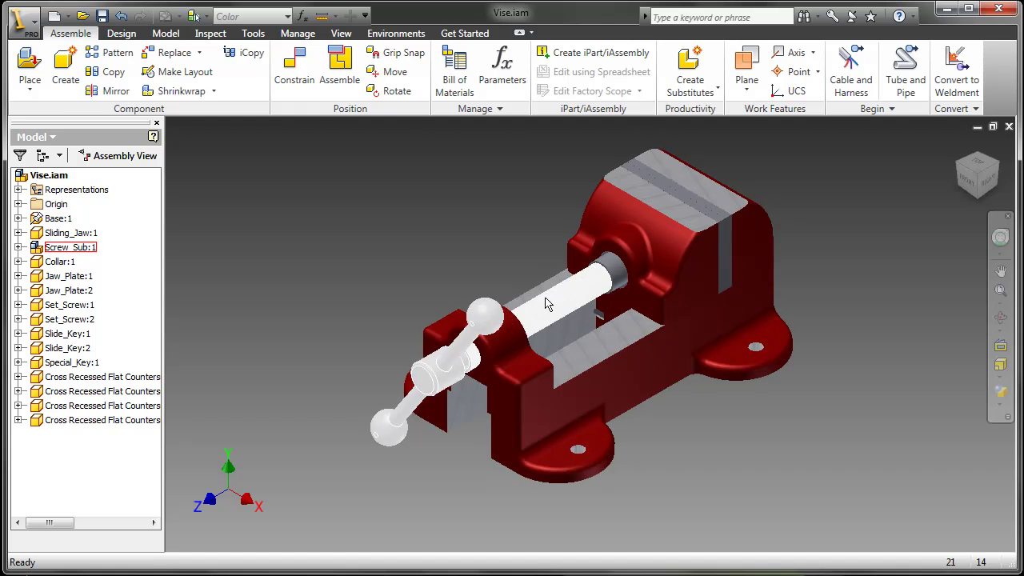
right_click(358, 281)
click(388, 314)
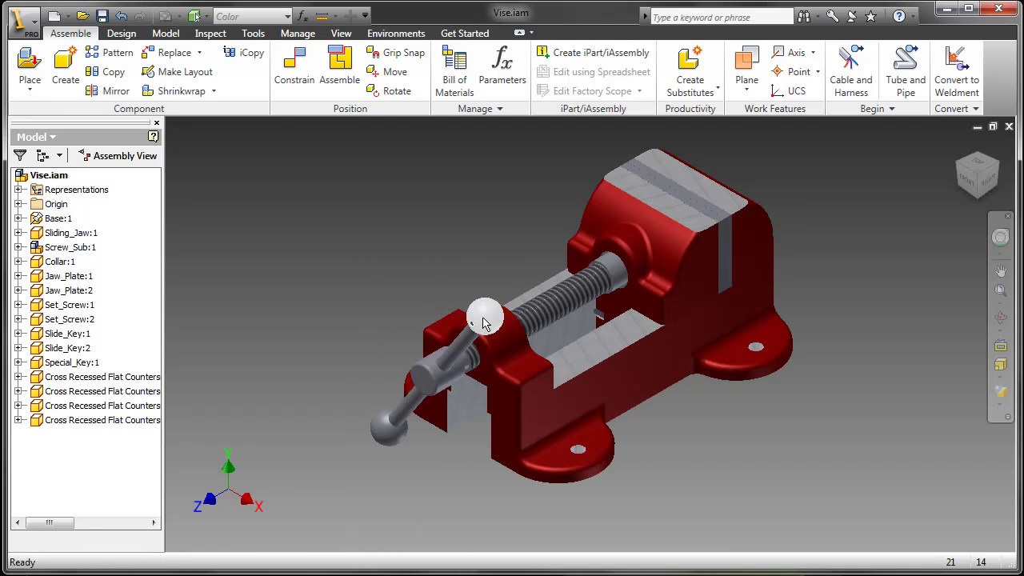
right_click(392, 248)
click(417, 282)
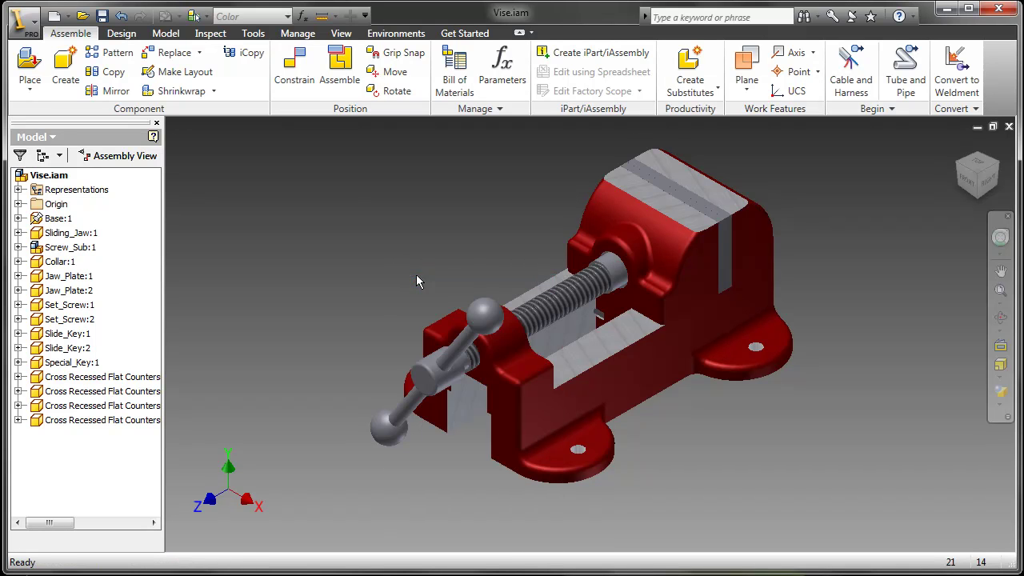
Review which view tools can be shown on the navigation bar, without changing any
click(341, 33)
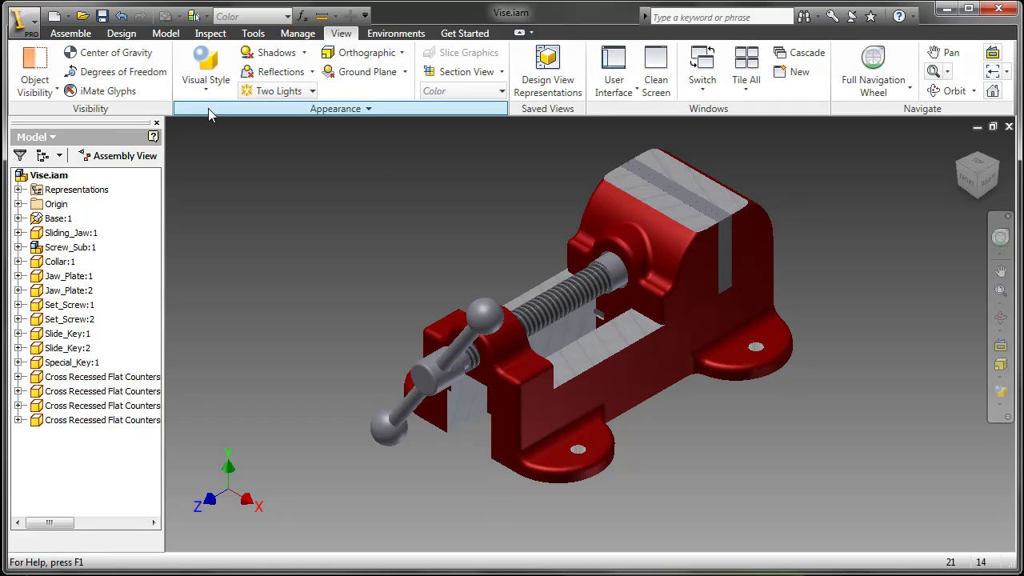
click(1009, 417)
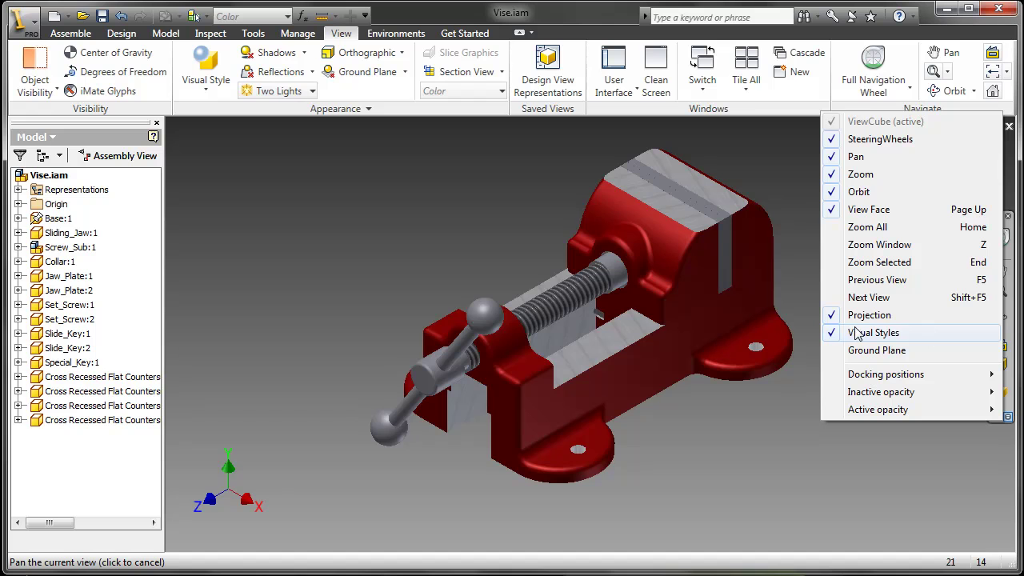
click(891, 460)
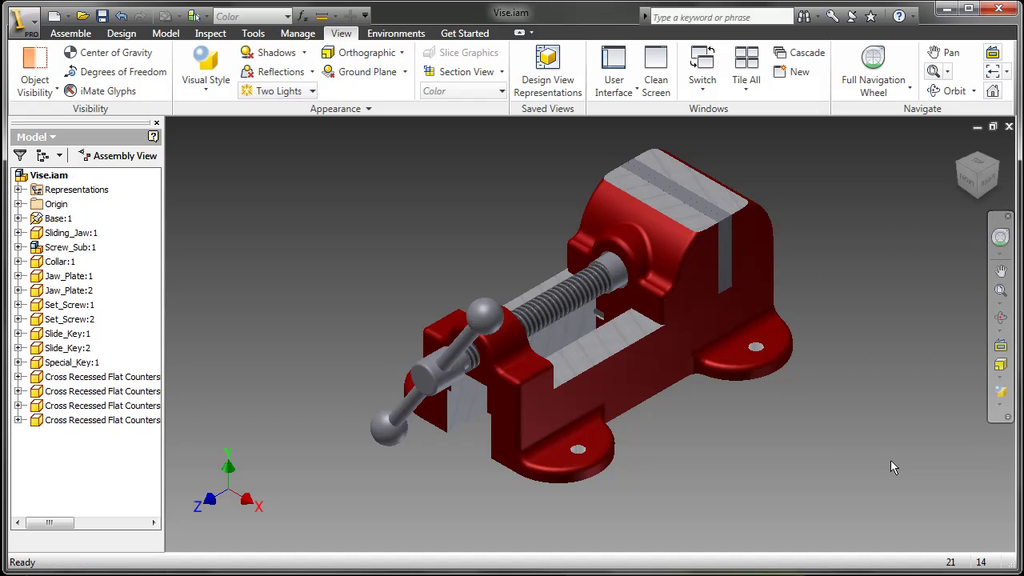
Try the Realistic, Illustration and Wireframe visual styles on the vise, then set it to Shaded with Edges
click(195, 91)
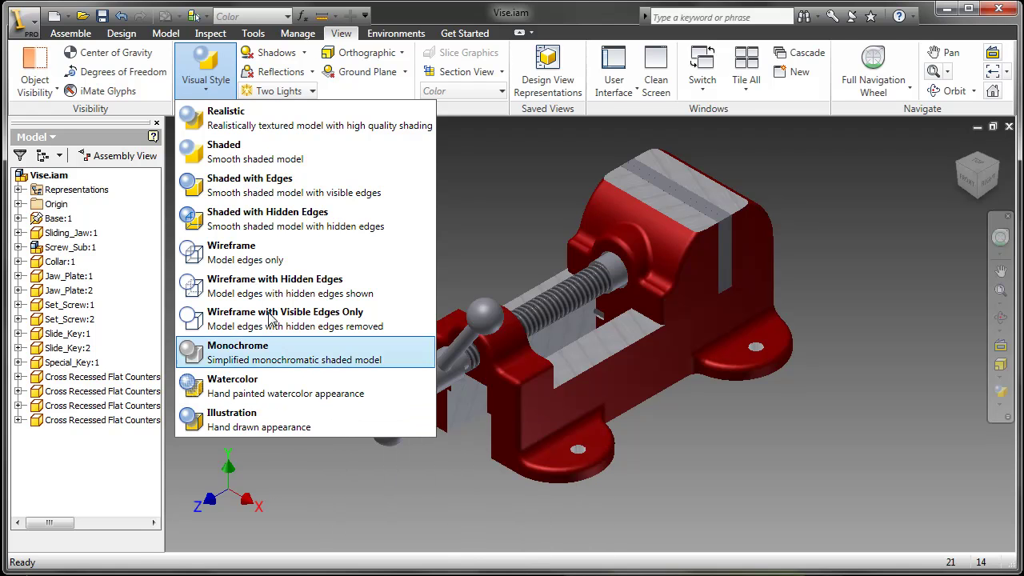
click(256, 131)
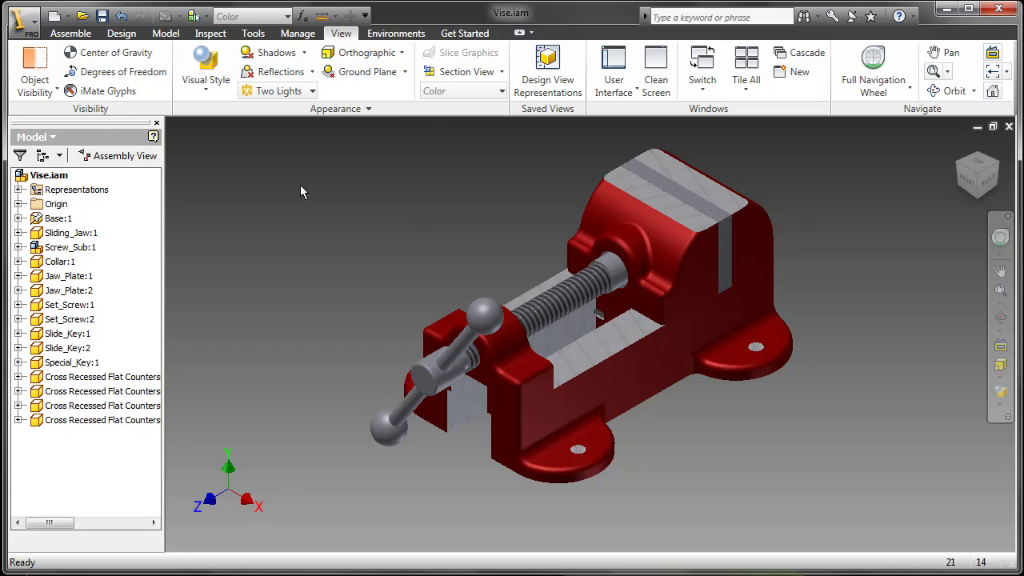
click(213, 96)
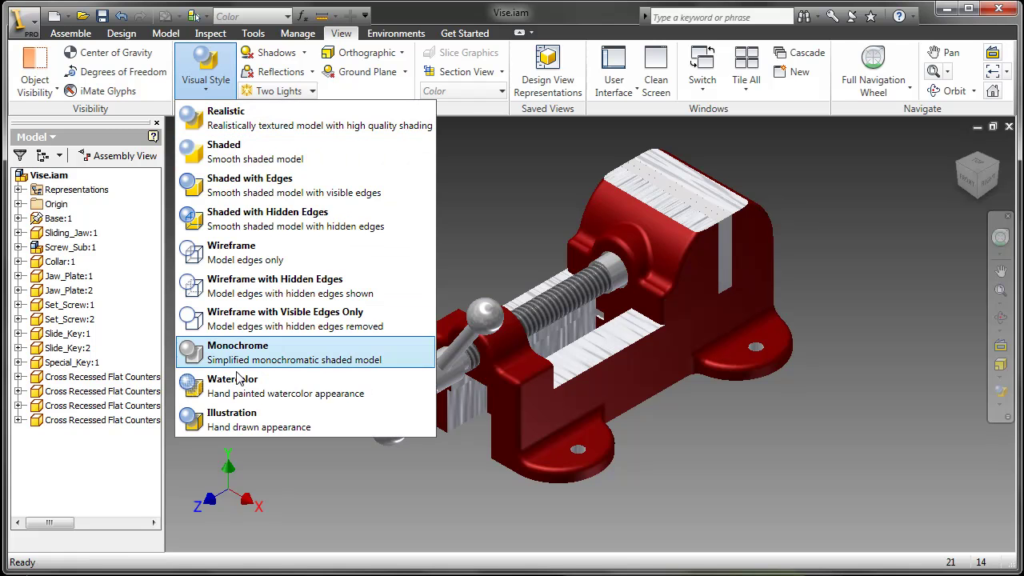
click(239, 420)
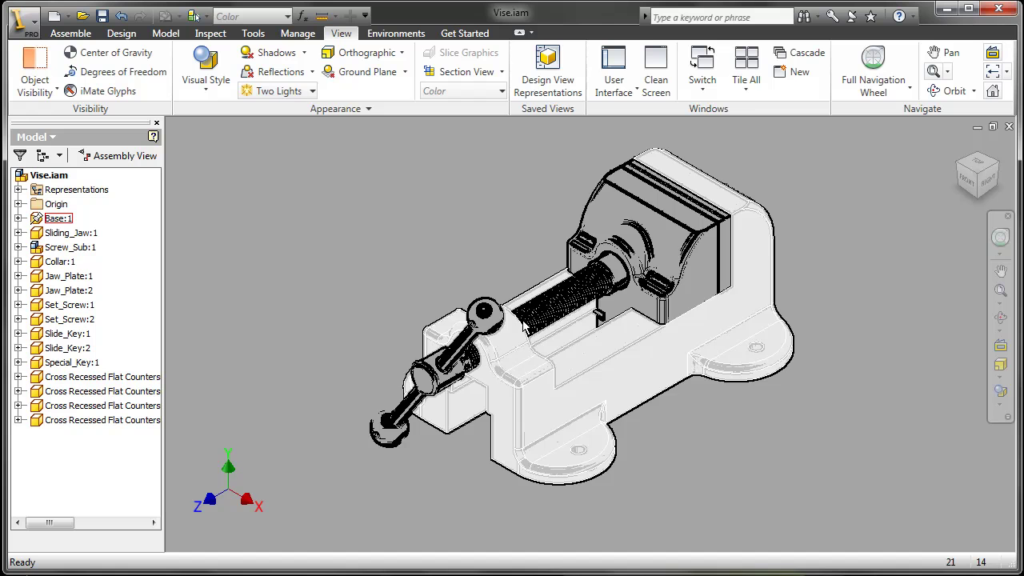
click(200, 90)
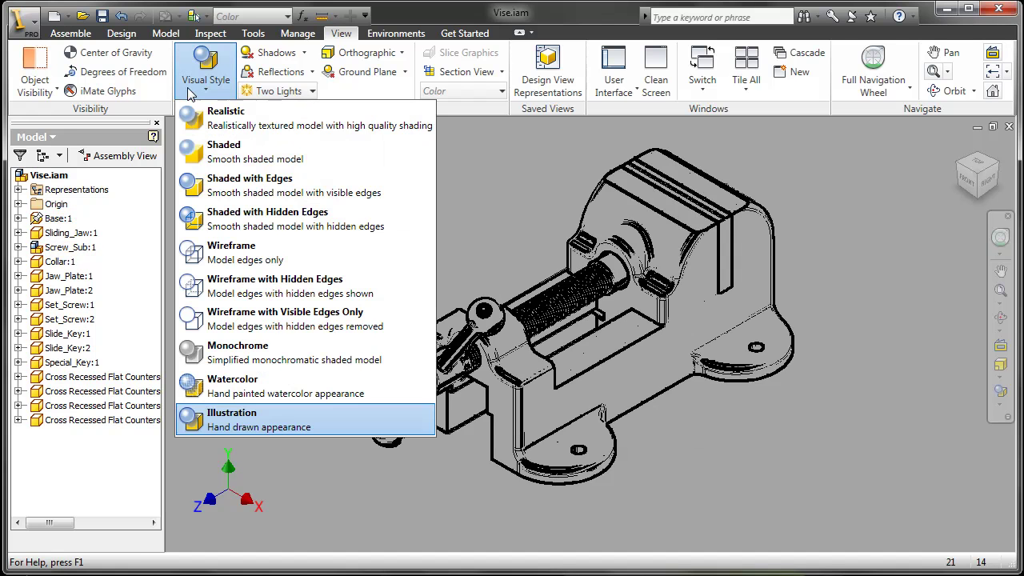
click(235, 253)
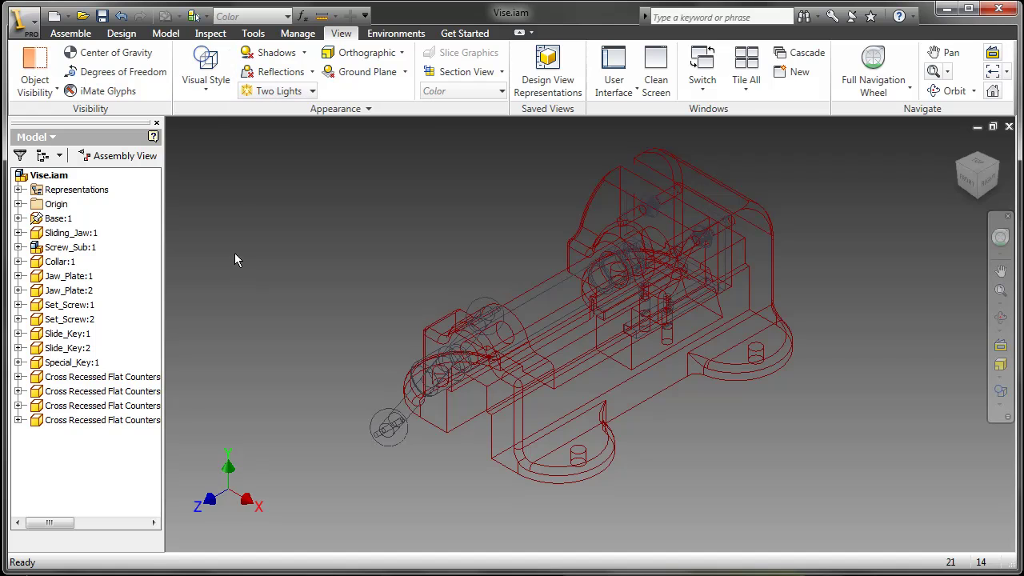
click(205, 84)
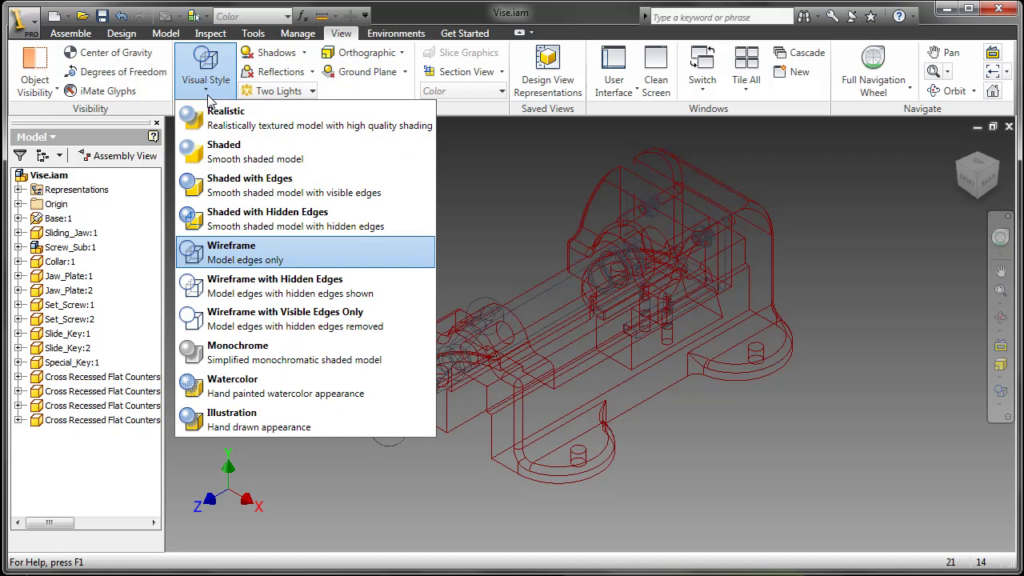
click(226, 186)
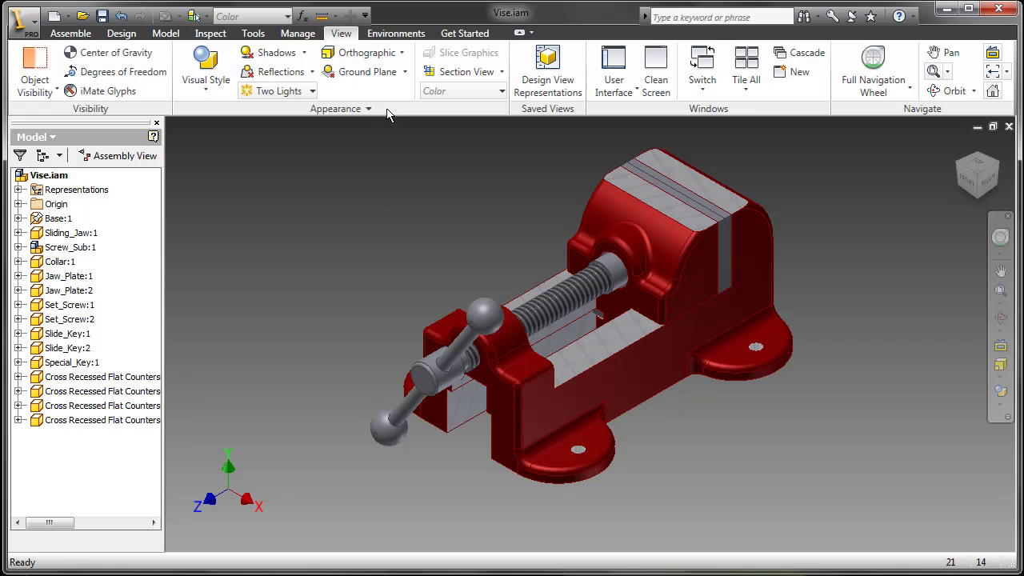
Display the ground plane beneath the vise assembly
click(405, 72)
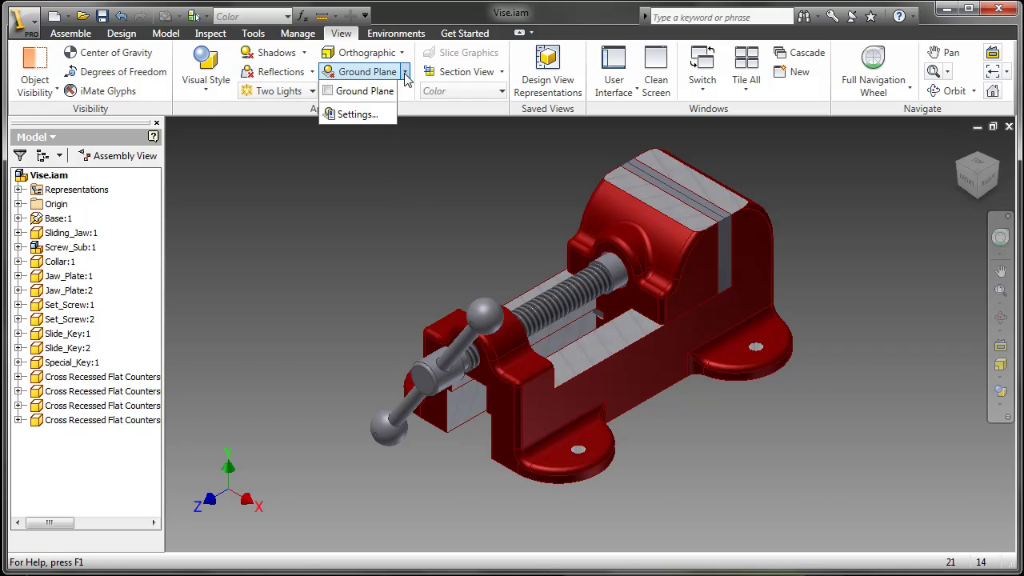
click(334, 93)
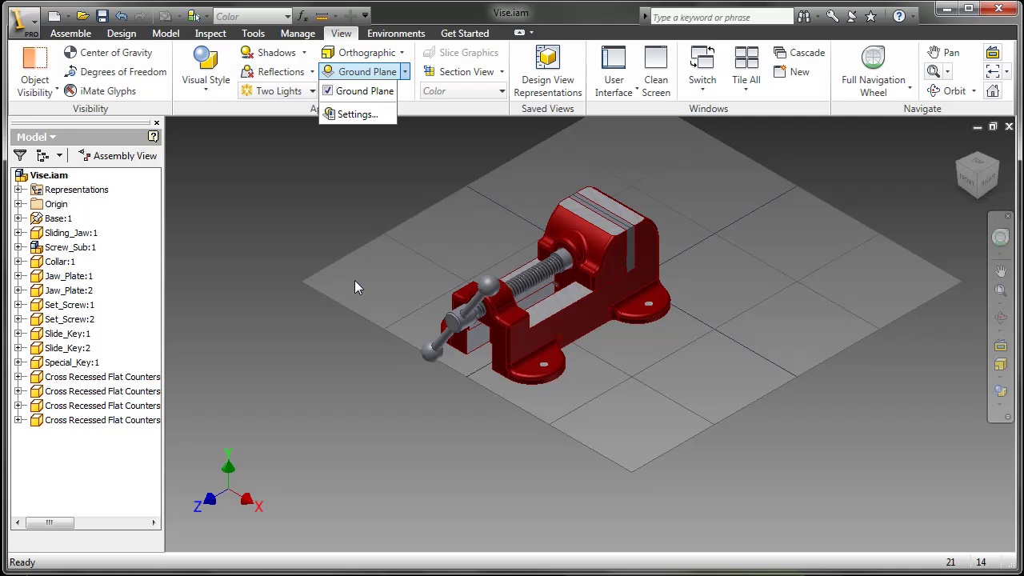
click(342, 206)
middle_drag(384, 196, 339, 227)
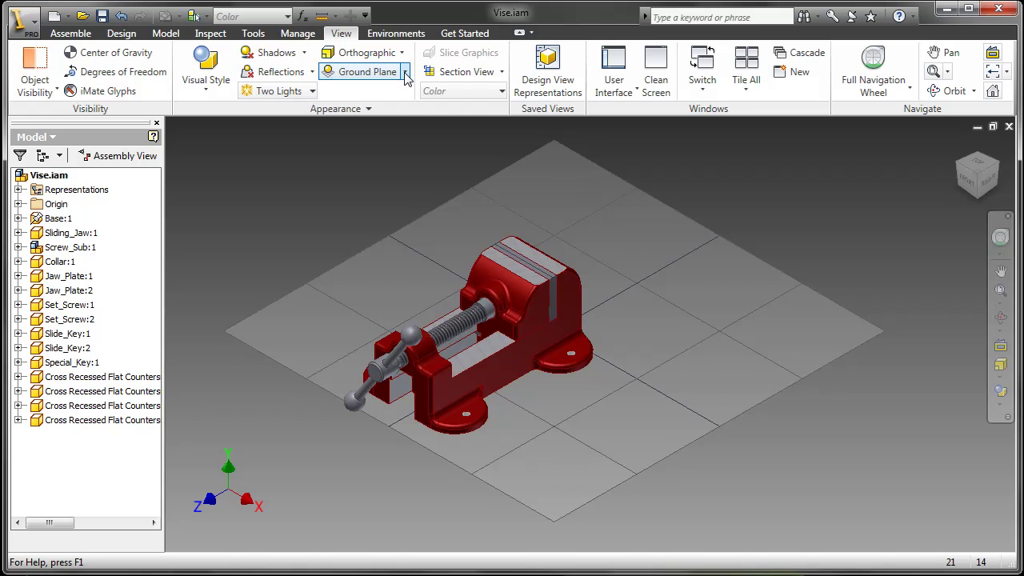
Turn off the ground plane's grid display and set its reflection to about 50%
click(376, 72)
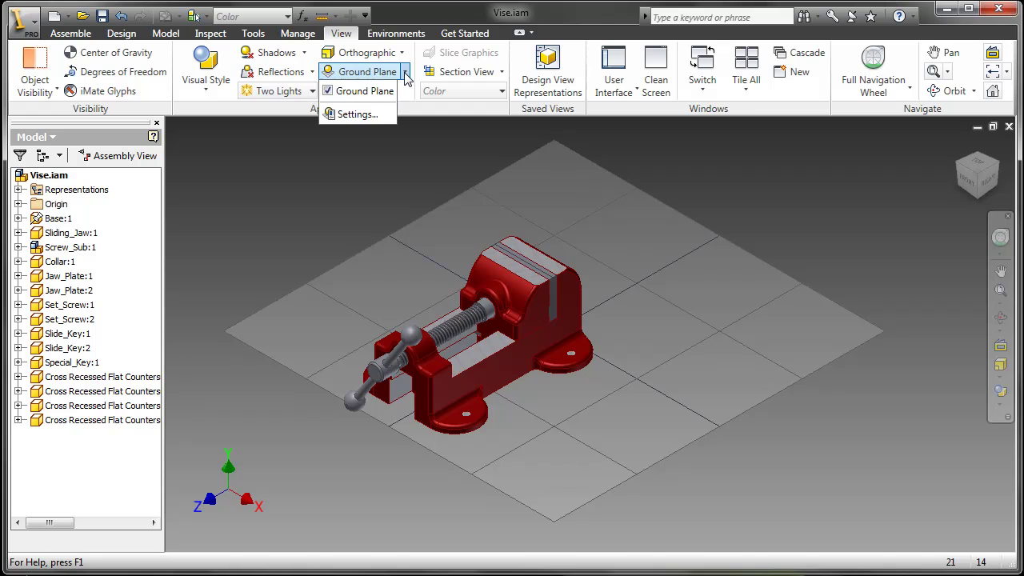
click(358, 116)
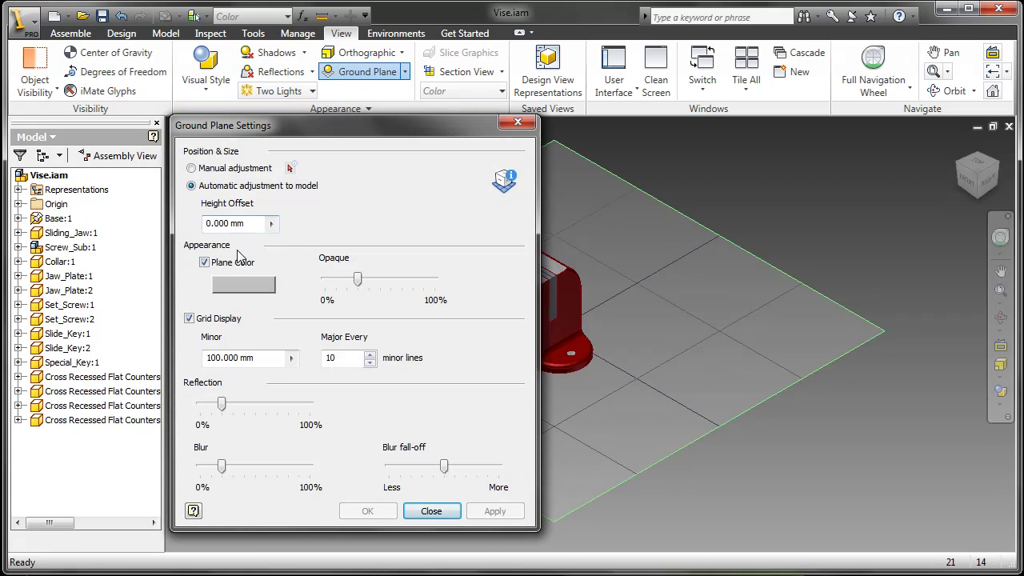
click(189, 319)
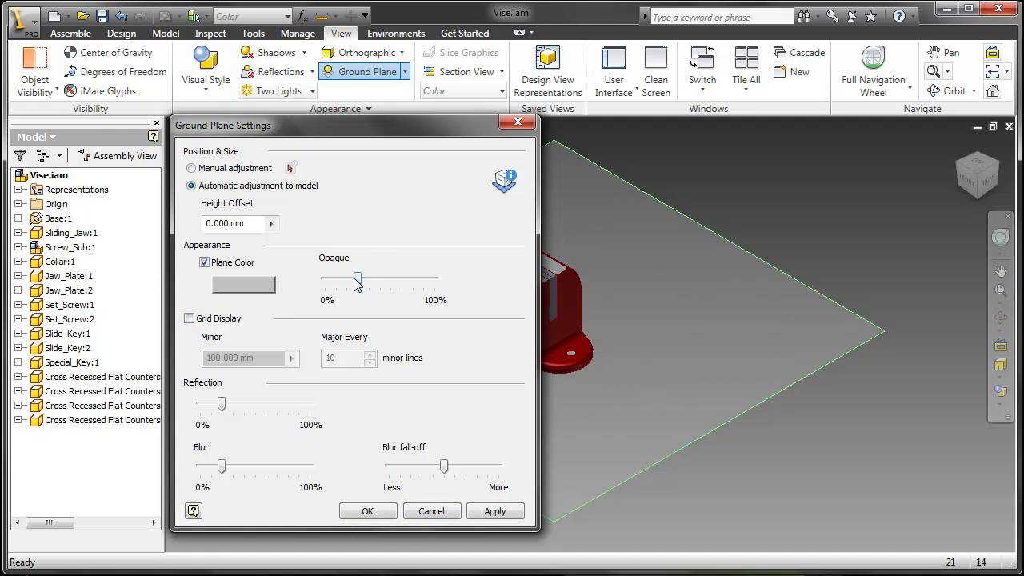
mouse_move(357, 283)
mouse_down()
mouse_move(336, 281)
mouse_move(380, 282)
mouse_move(355, 282)
mouse_up()
drag(222, 405, 258, 408)
drag(363, 130, 256, 118)
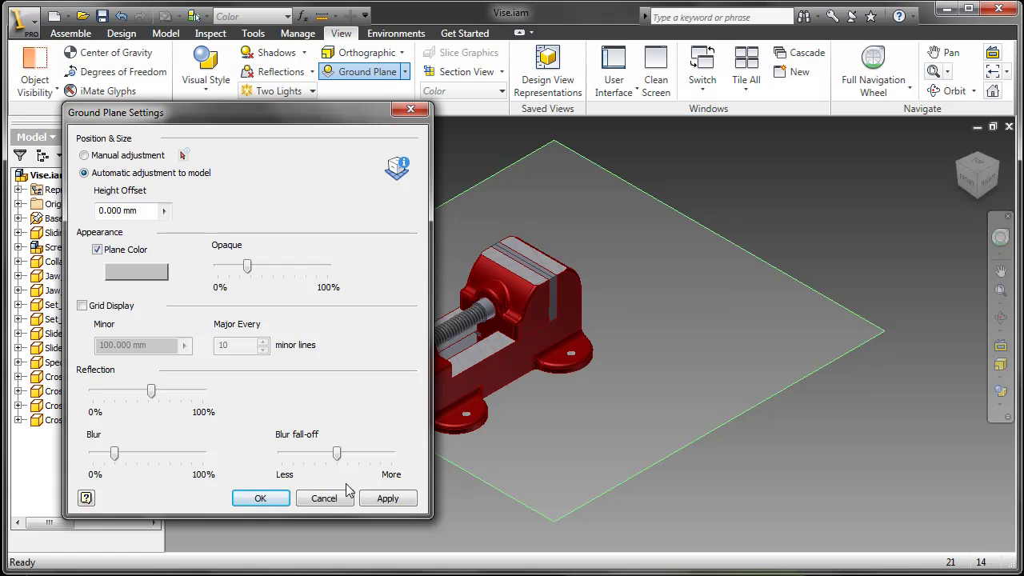
click(264, 499)
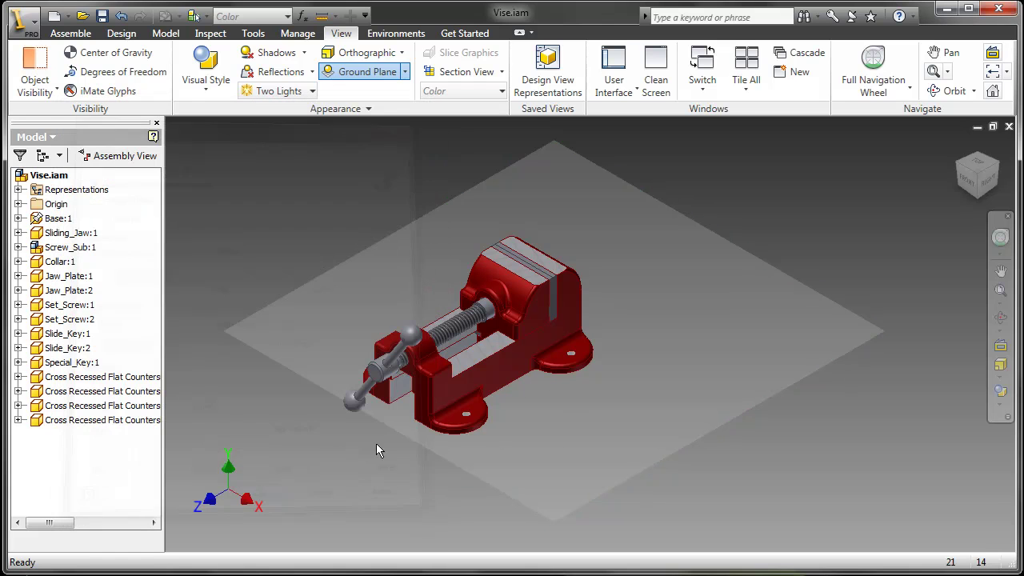
Turn on reflections so the vise is mirrored in the ground plane
click(312, 71)
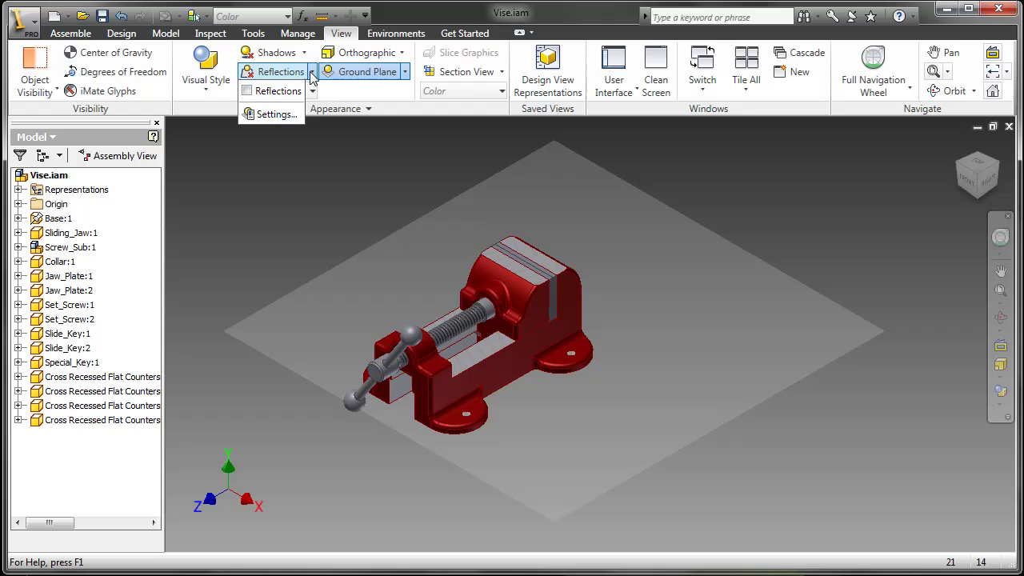
click(248, 93)
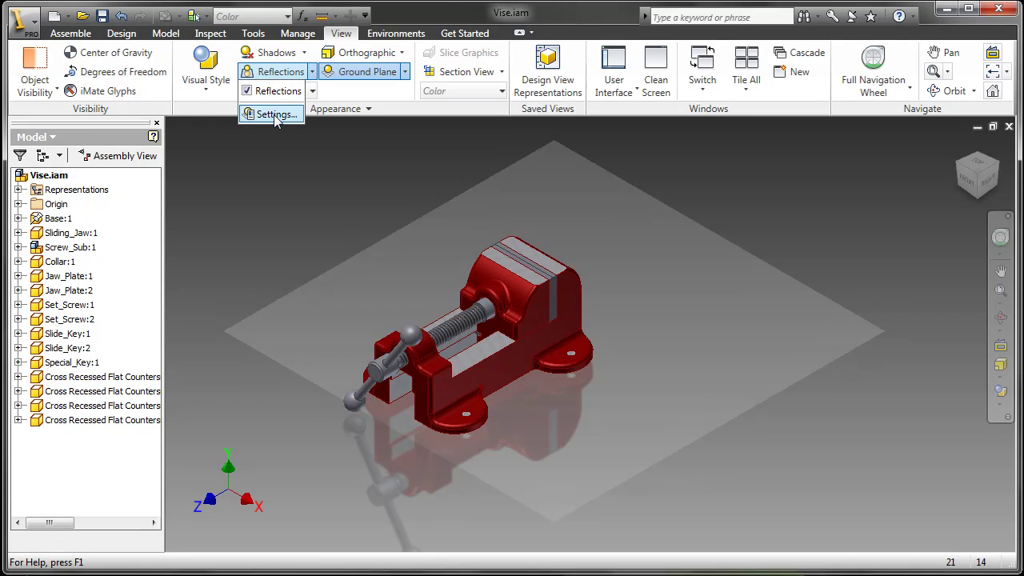
Increase the ground plane's reflection to about 75% and its blur to about 45%, with the blur fall-off near 50%
click(276, 116)
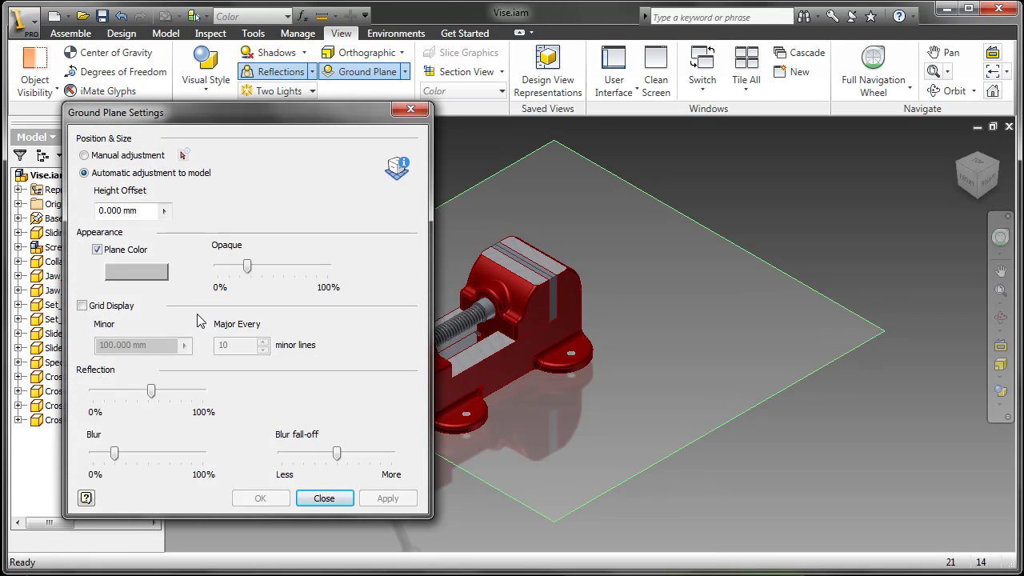
drag(152, 392, 177, 391)
drag(119, 451, 143, 467)
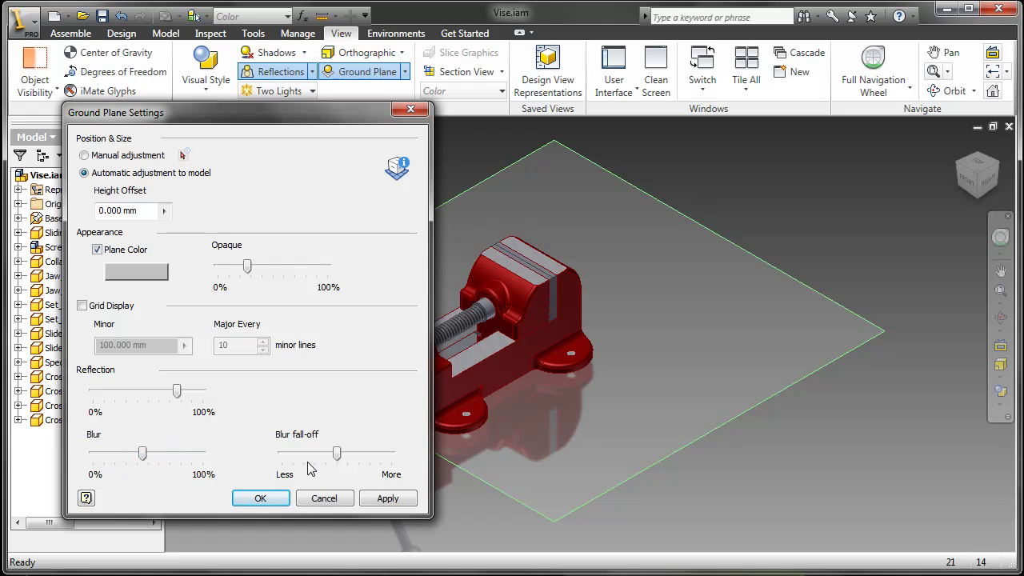
mouse_move(337, 454)
mouse_down()
mouse_move(361, 458)
mouse_move(289, 456)
mouse_move(338, 469)
mouse_up()
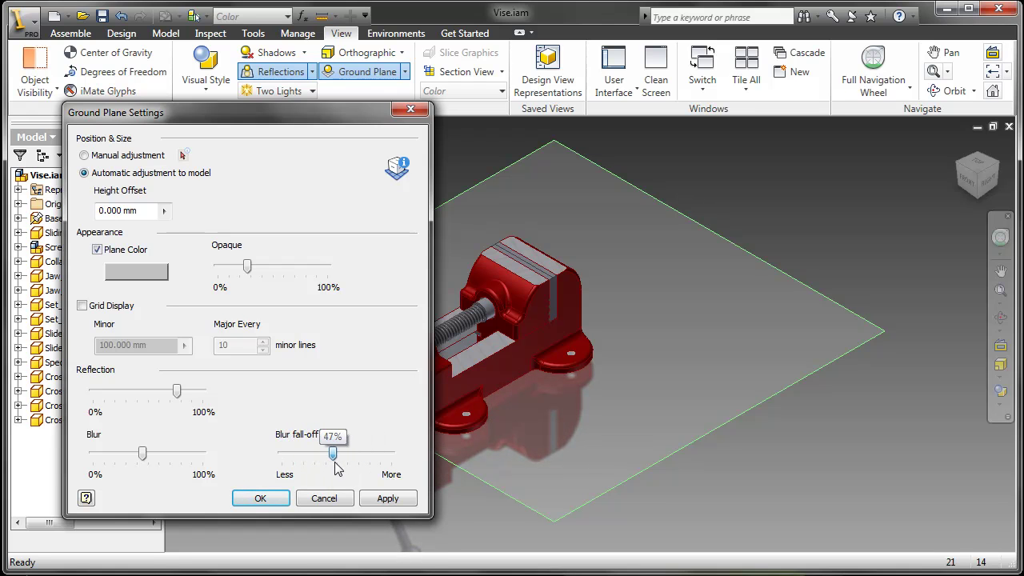
click(270, 497)
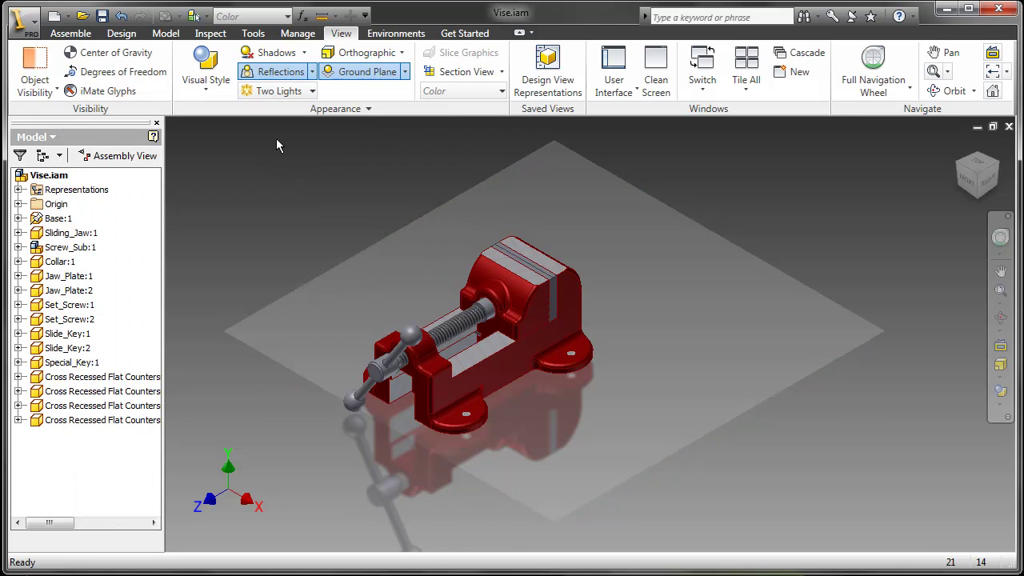
Turn on all shadows for the vise assembly
click(303, 54)
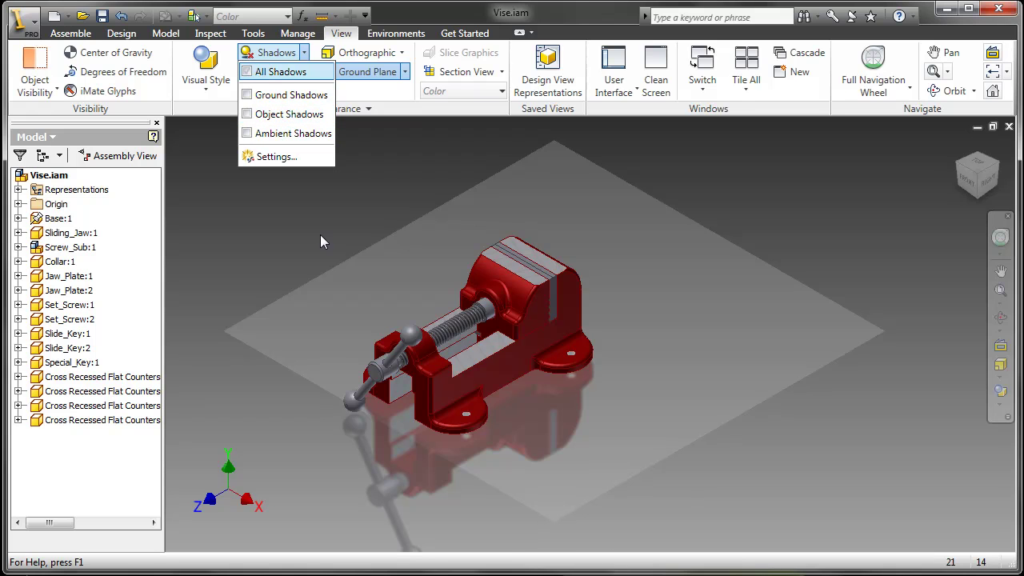
key(Return)
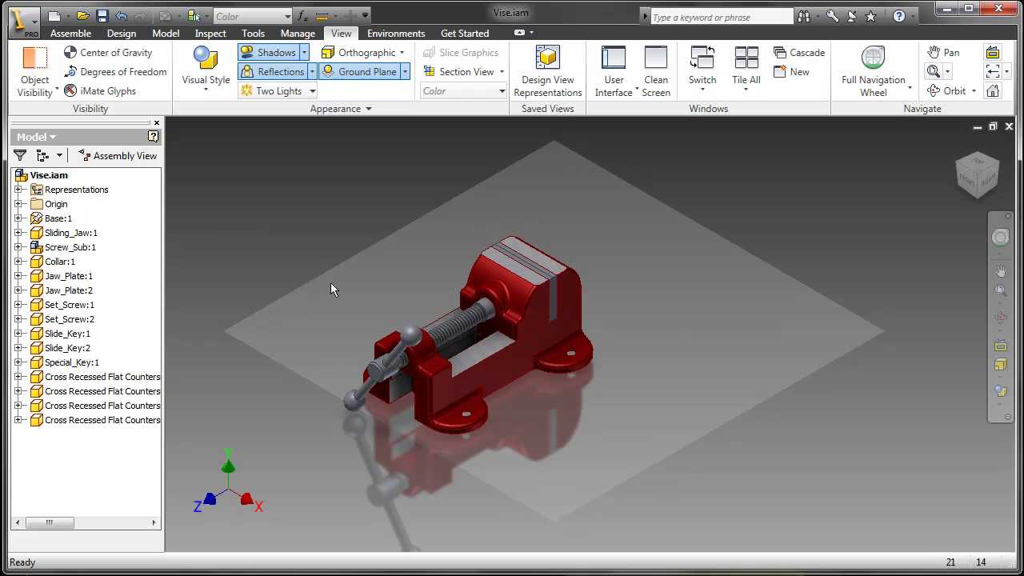
key(F2)
drag(481, 304, 522, 284)
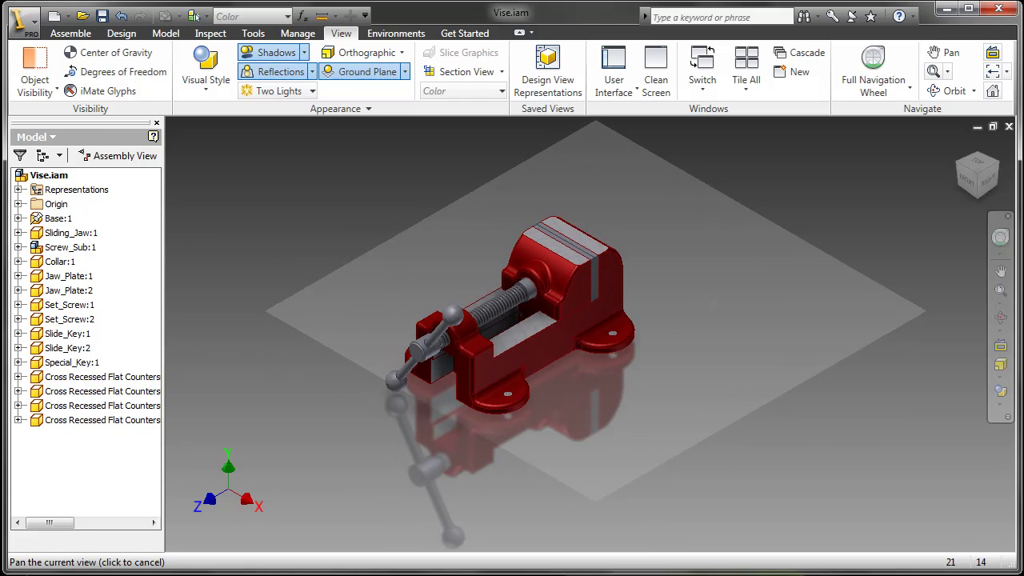
Switch the view projection from orthographic to perspective and reposition the vise in the view
click(1000, 383)
click(955, 411)
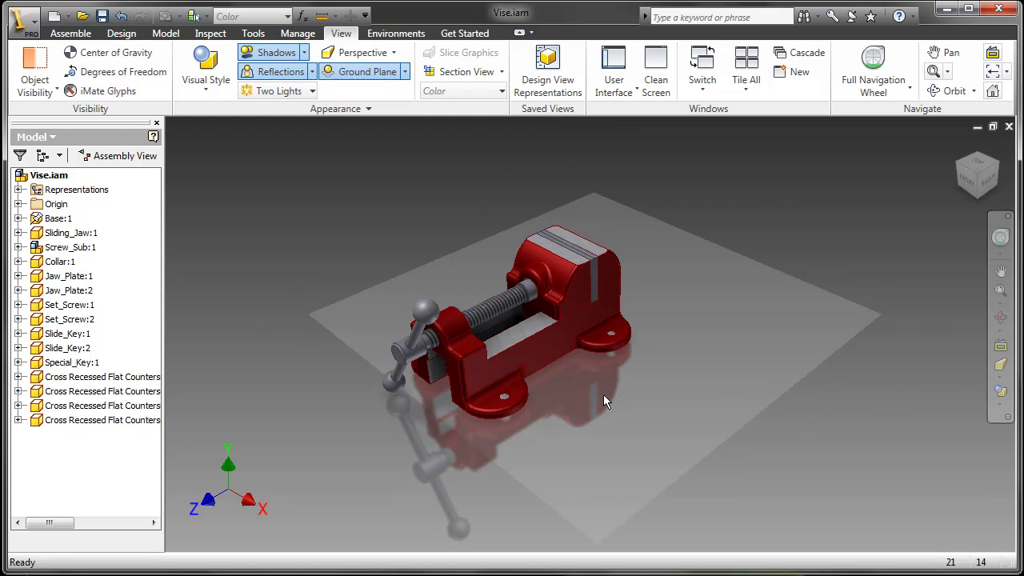
key(F2)
drag(491, 348, 537, 324)
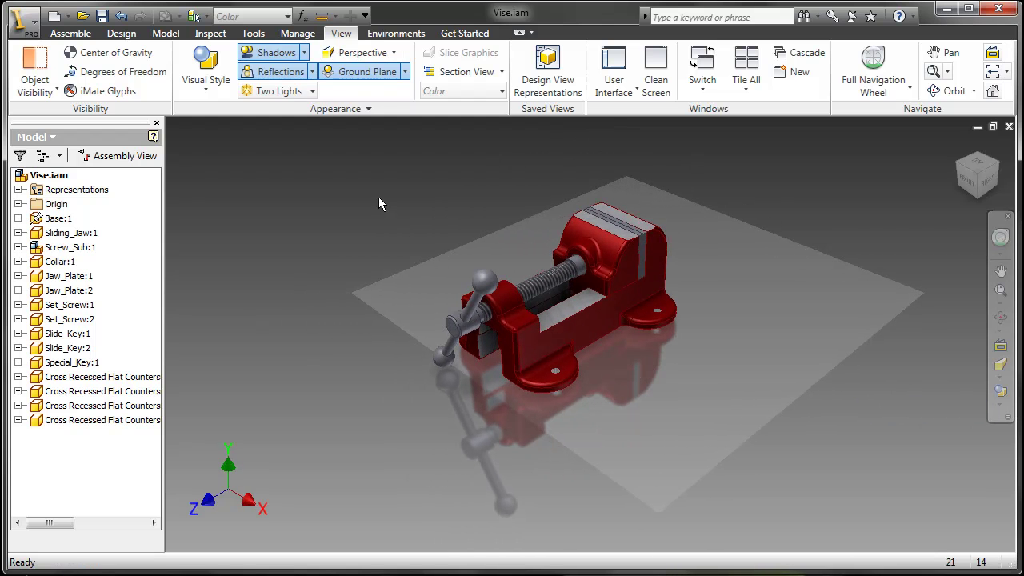
Open the lighting style settings and examine the Stuttgart Courtyard, Old Warehouse and Empty Lab styles, including the available image lighting sources
click(314, 92)
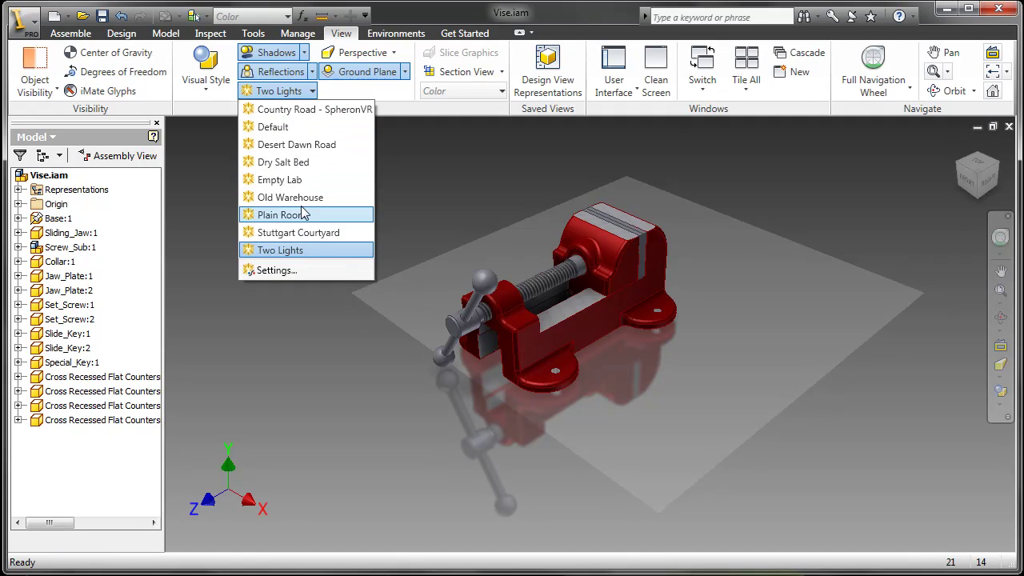
click(274, 269)
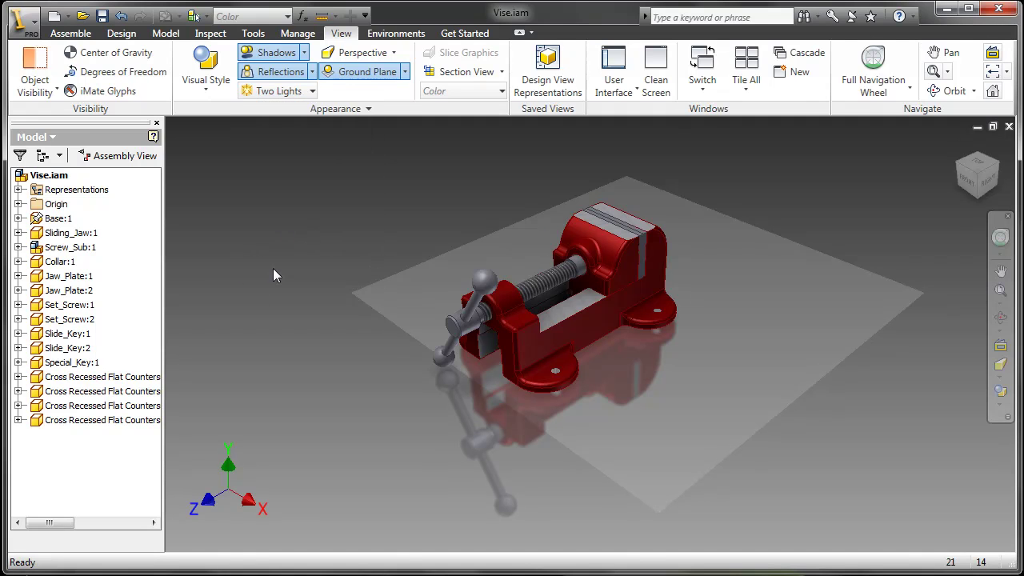
drag(260, 83, 767, 51)
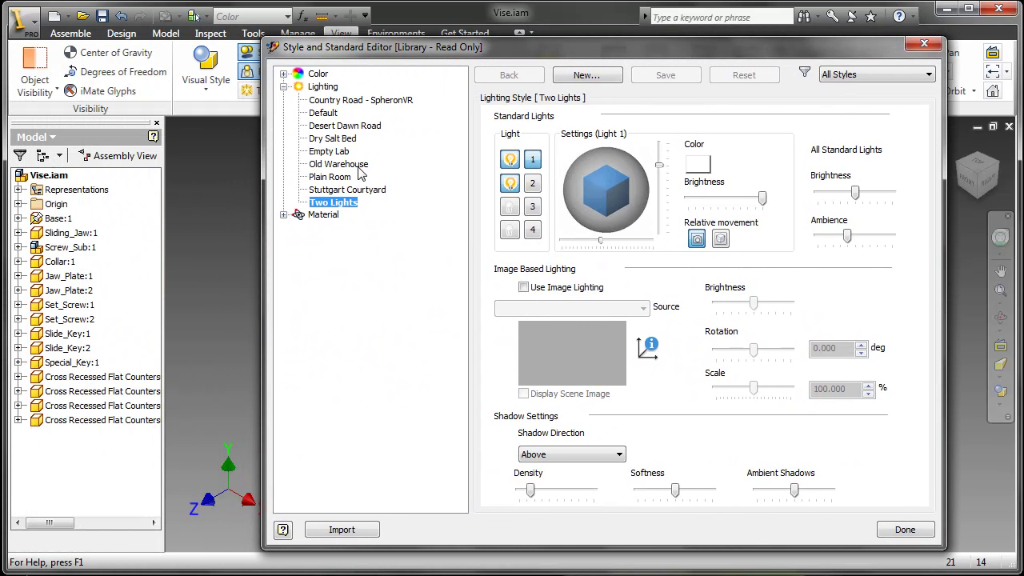
click(320, 190)
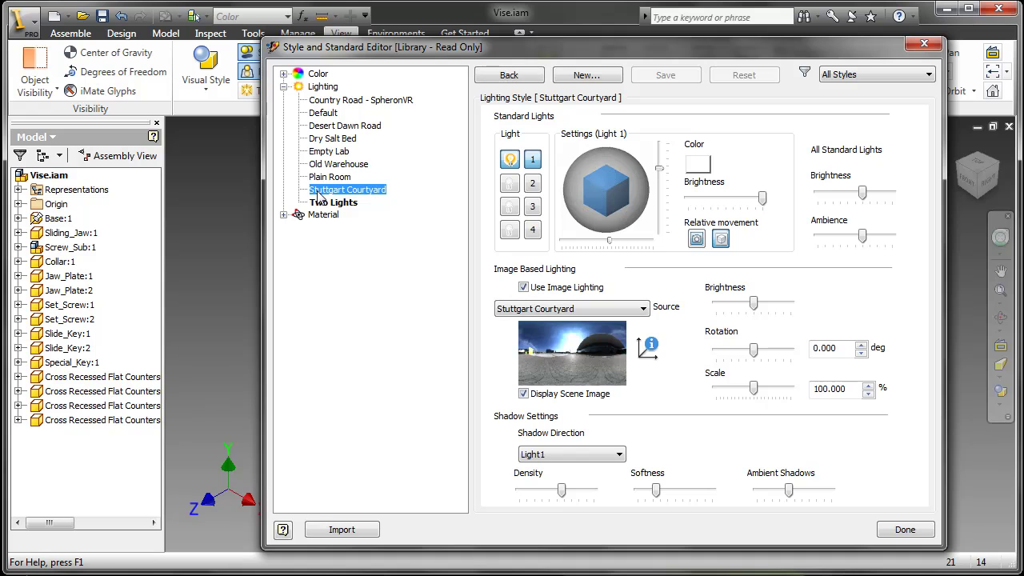
click(348, 182)
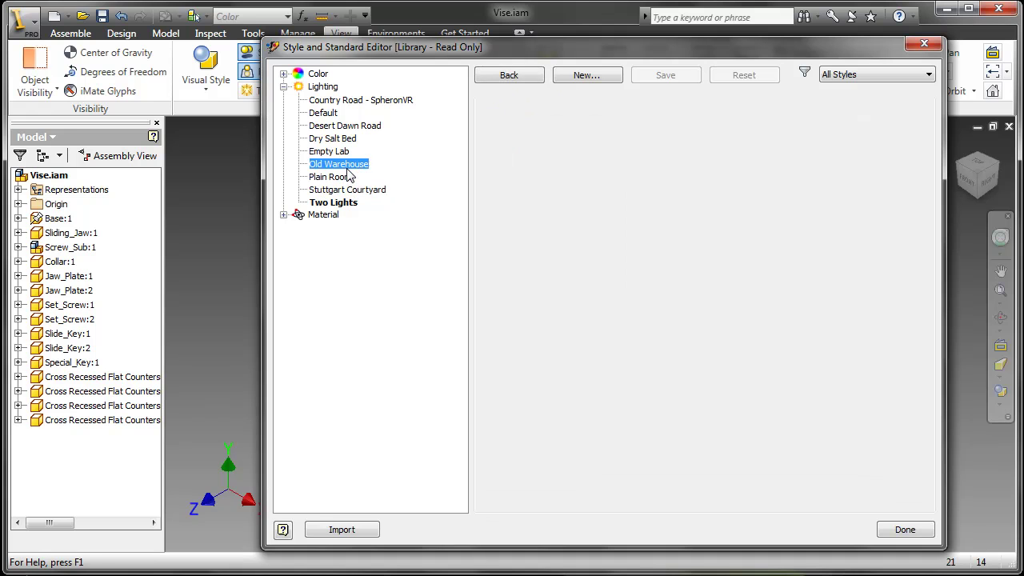
click(342, 152)
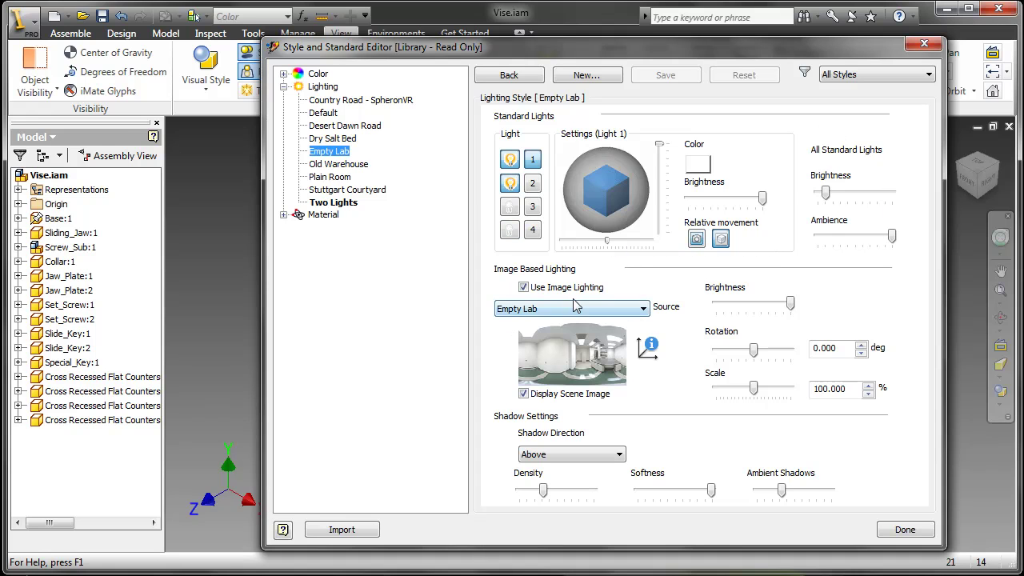
click(646, 312)
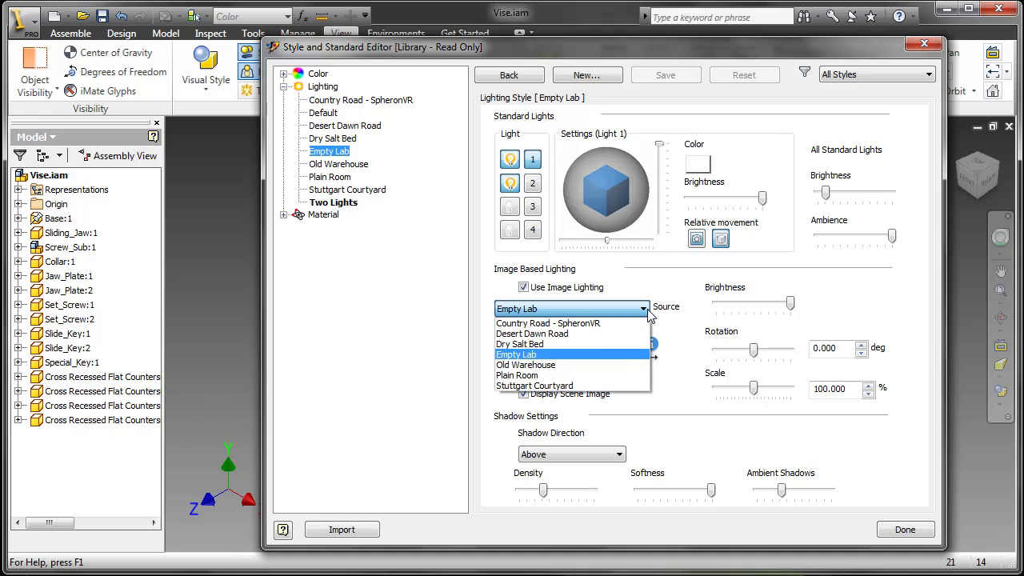
click(646, 311)
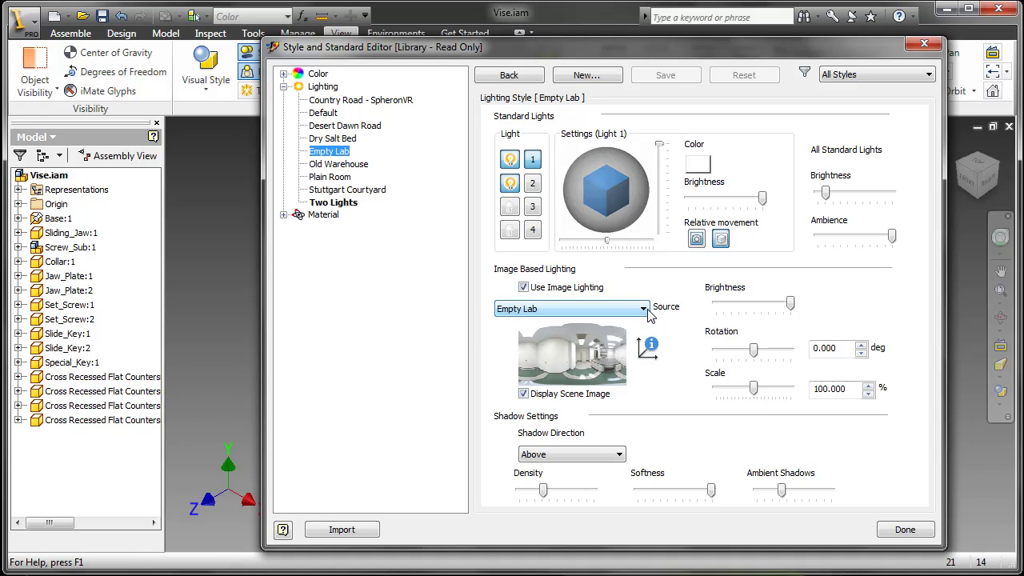
Make the Empty Lab lighting style active with its scene image displayed, and save the style edits
click(560, 400)
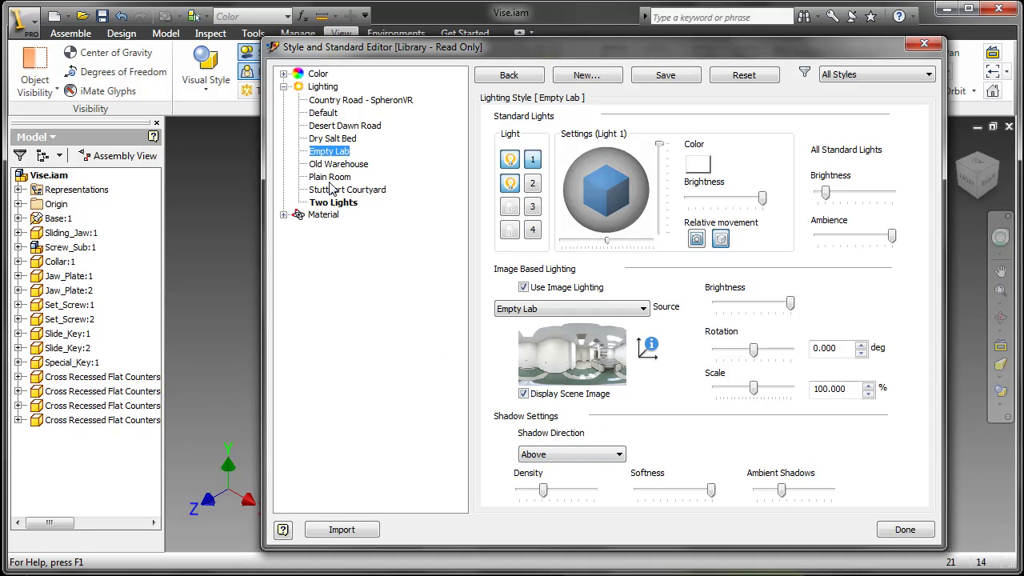
right_click(324, 157)
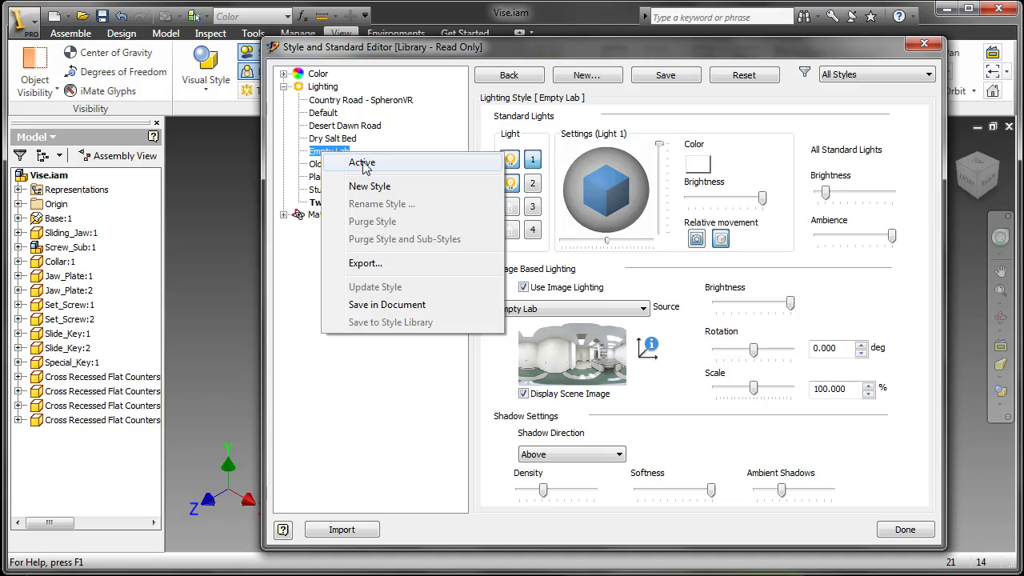
click(361, 161)
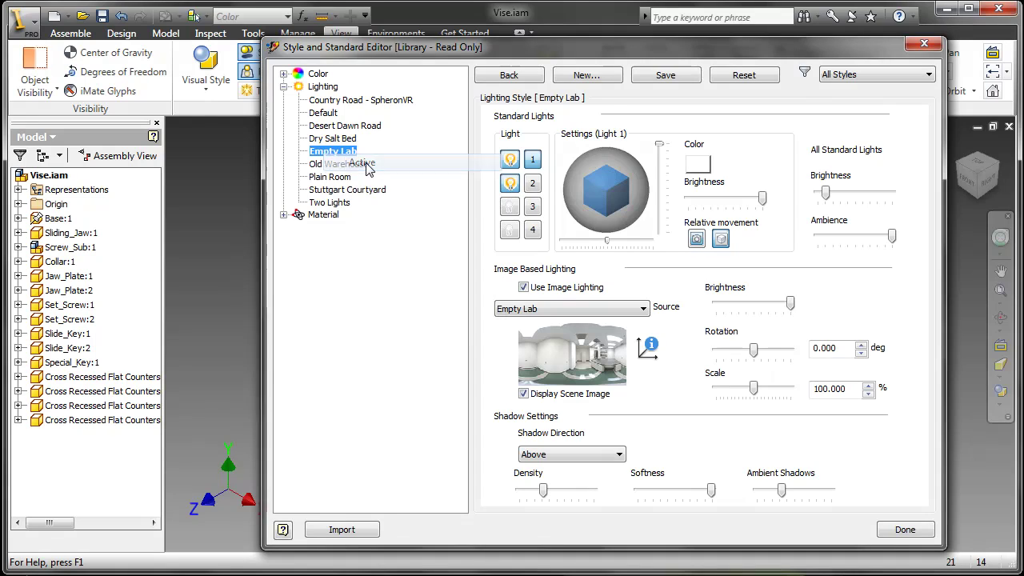
click(902, 532)
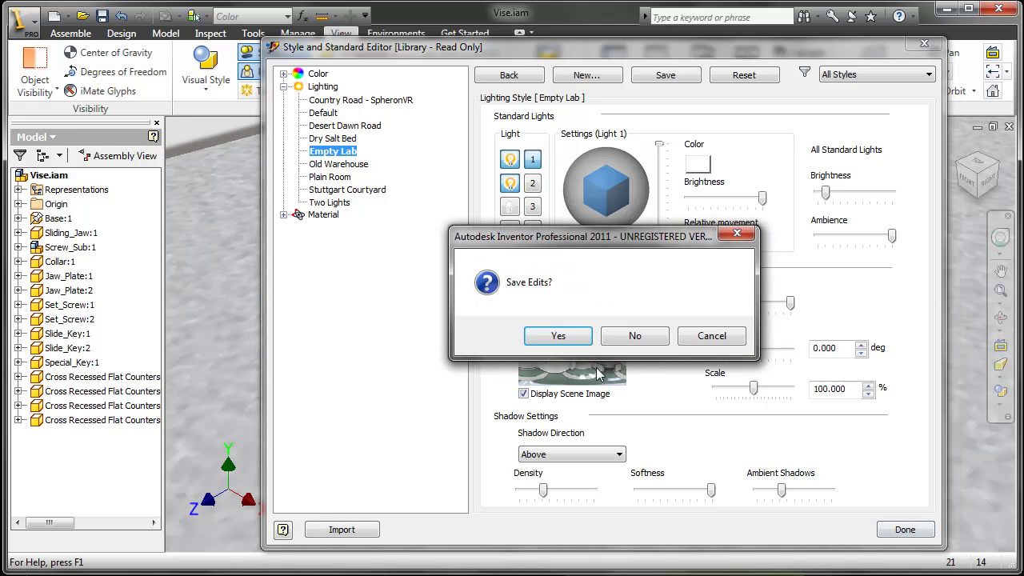
click(558, 336)
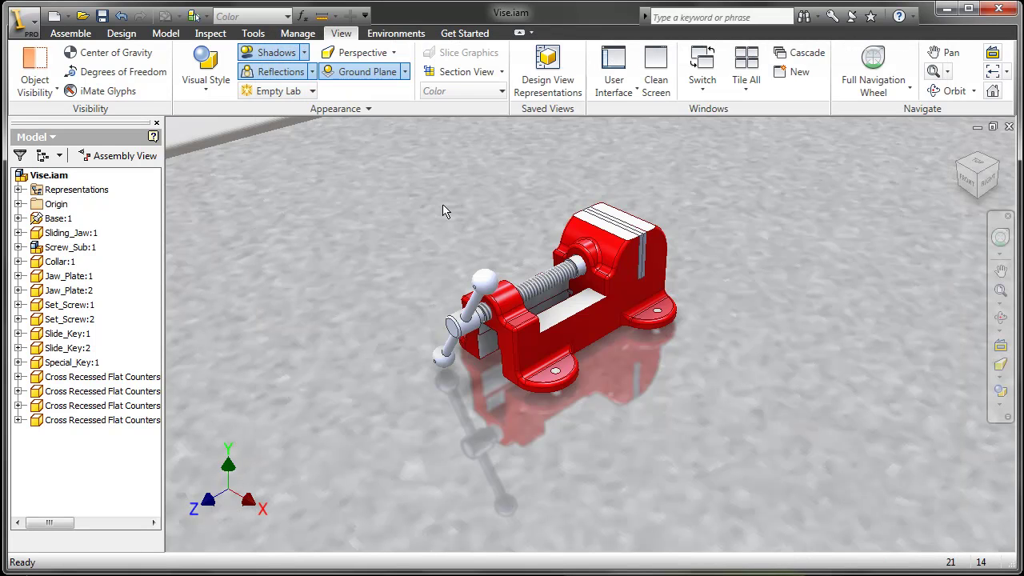
Examine the Empty Lab room around the vise from several directions, including an overview of the whole room
scroll(442, 210, down, 5)
scroll(424, 216, up, 10)
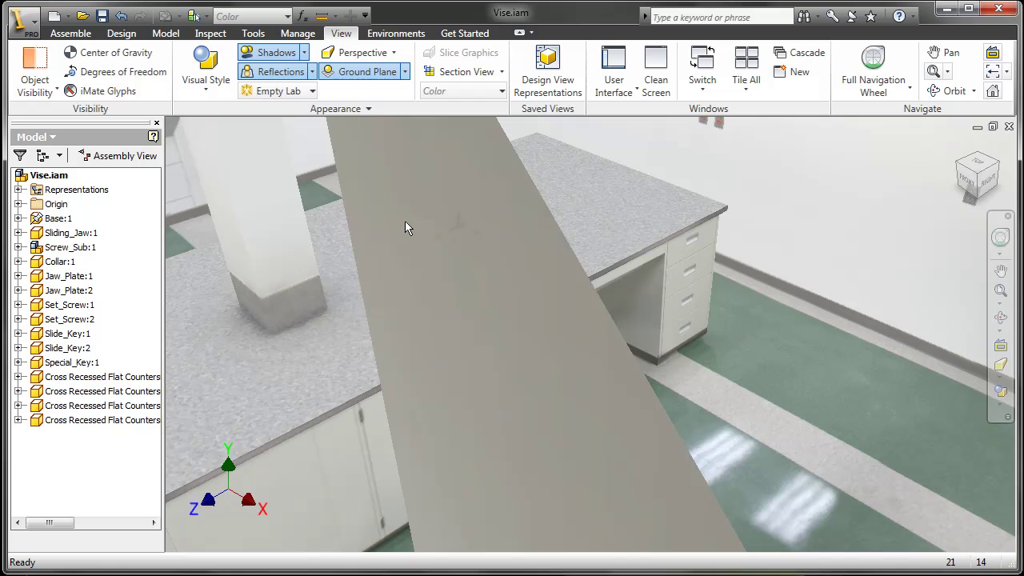
key(F4)
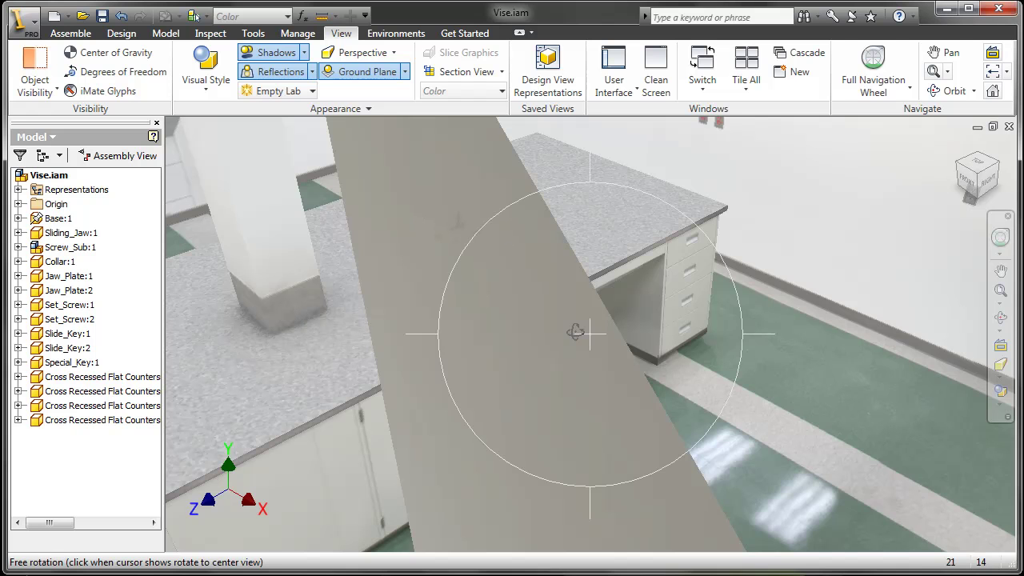
drag(576, 331, 331, 300)
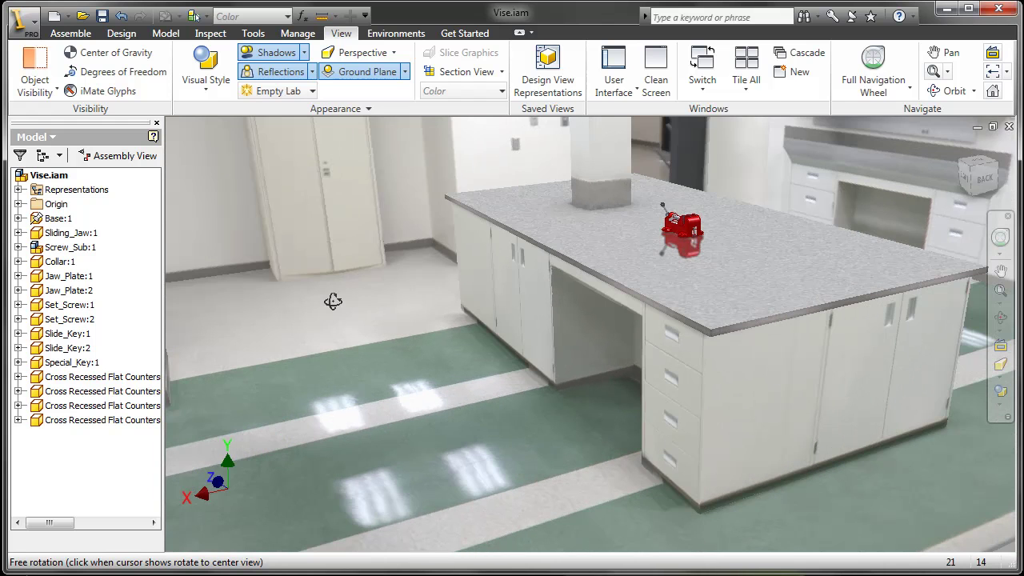
shift+middle_drag(331, 300, 536, 328)
scroll(596, 264, down, 5)
scroll(536, 328, up, 3)
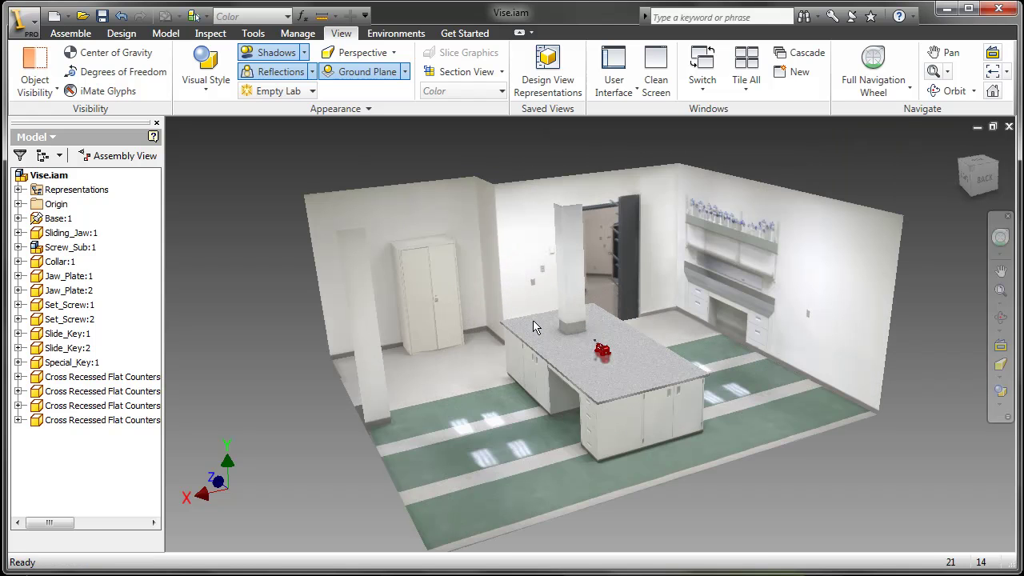
key(F4)
drag(527, 337, 1009, 389)
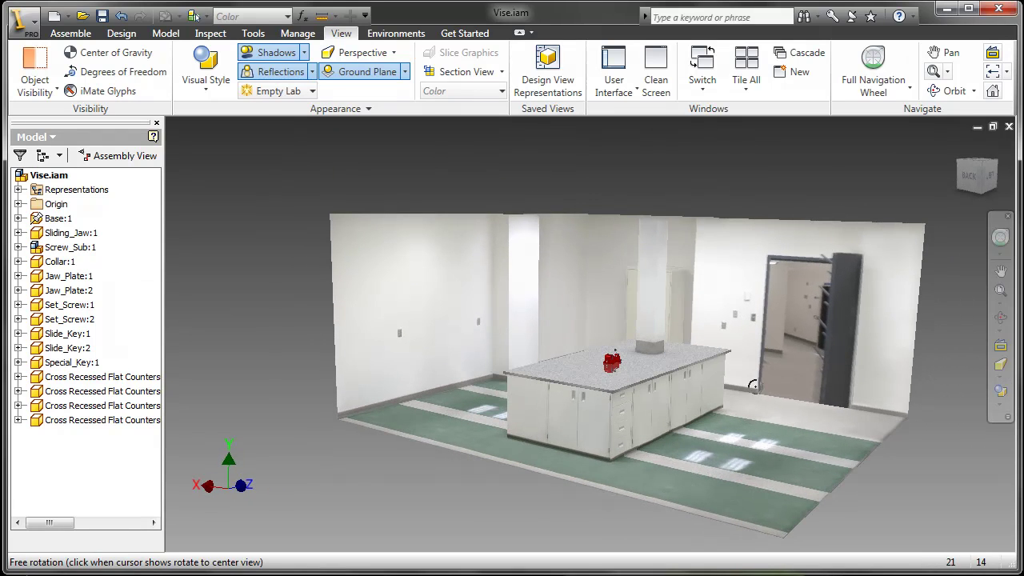
drag(688, 361, 590, 389)
key(Escape)
Inspect the vise and its reflection up close on the lab bench, framing it together with the nearby column
scroll(590, 389, up, 10)
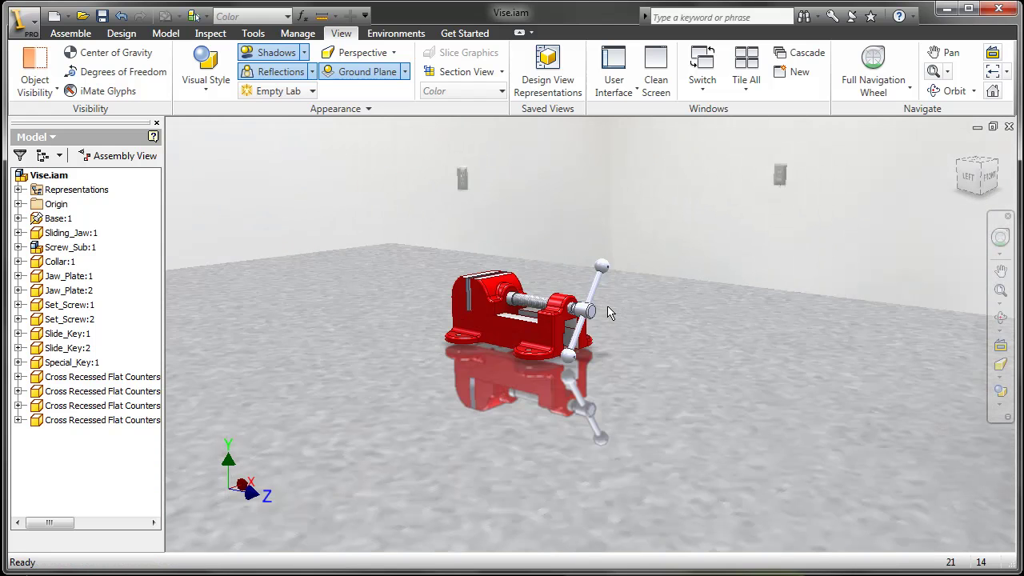
scroll(649, 354, down, 5)
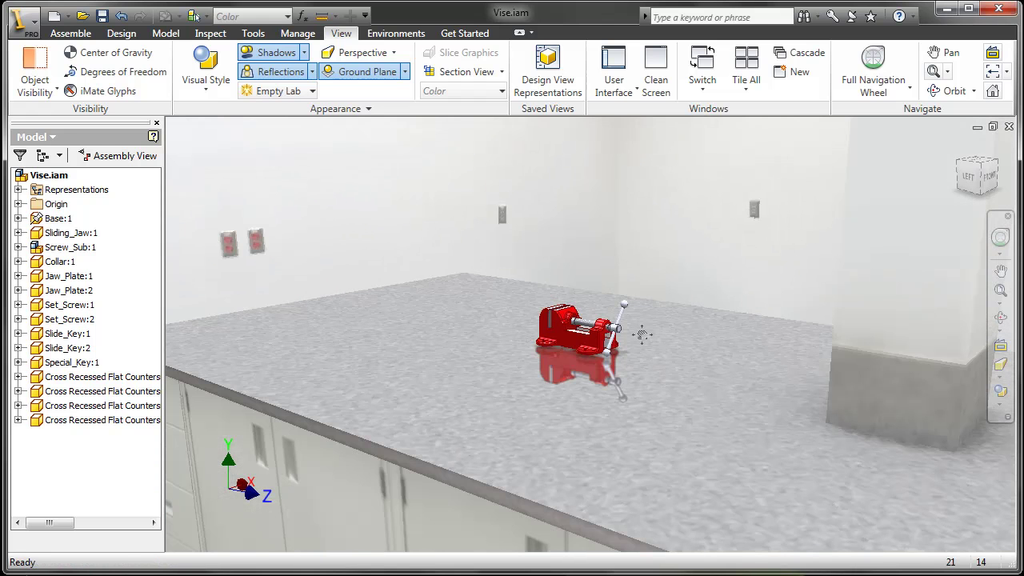
key(F2)
drag(640, 333, 536, 312)
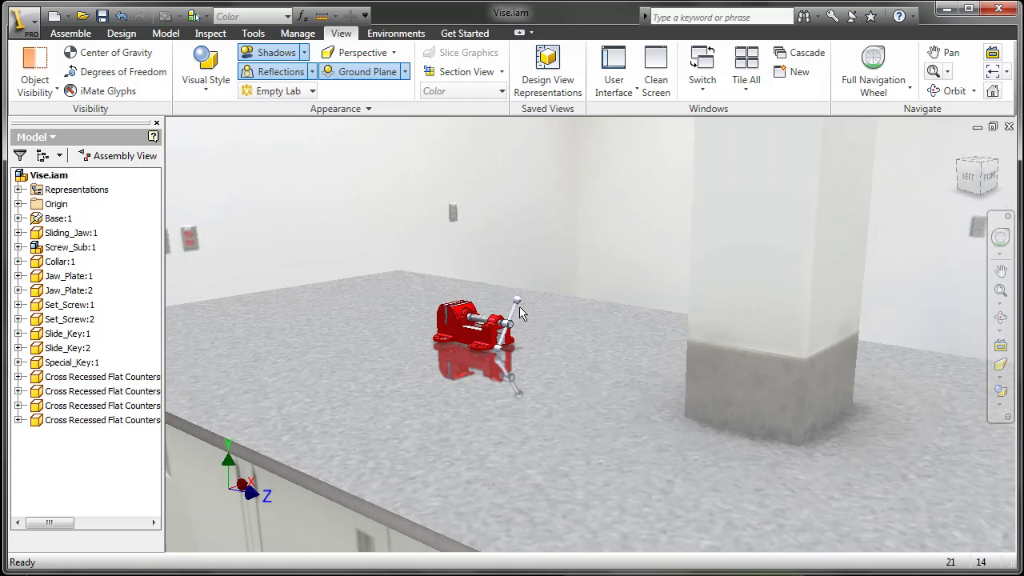
key(F3)
drag(544, 359, 537, 299)
key(shift+F3)
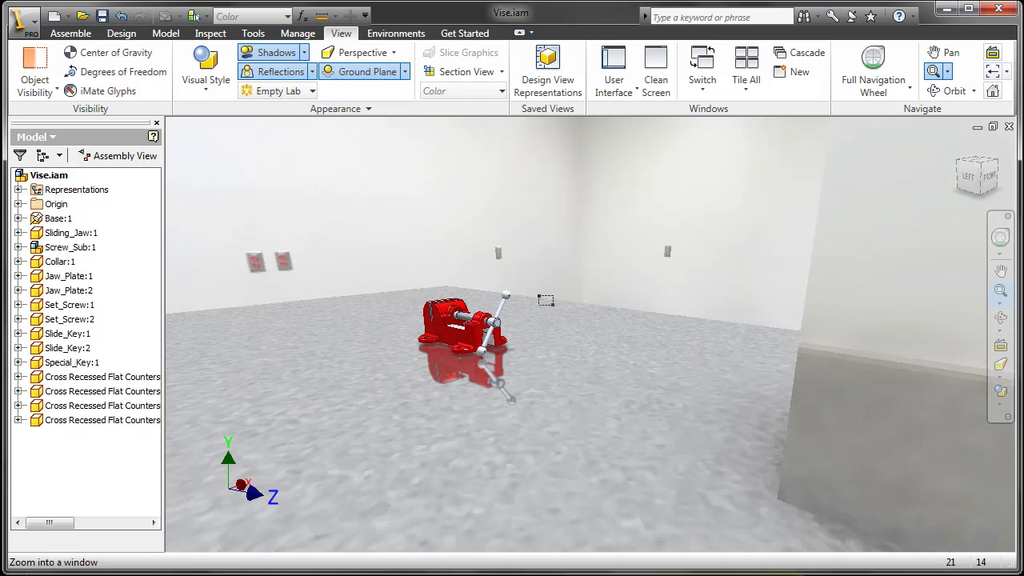
scroll(562, 328, down, 3)
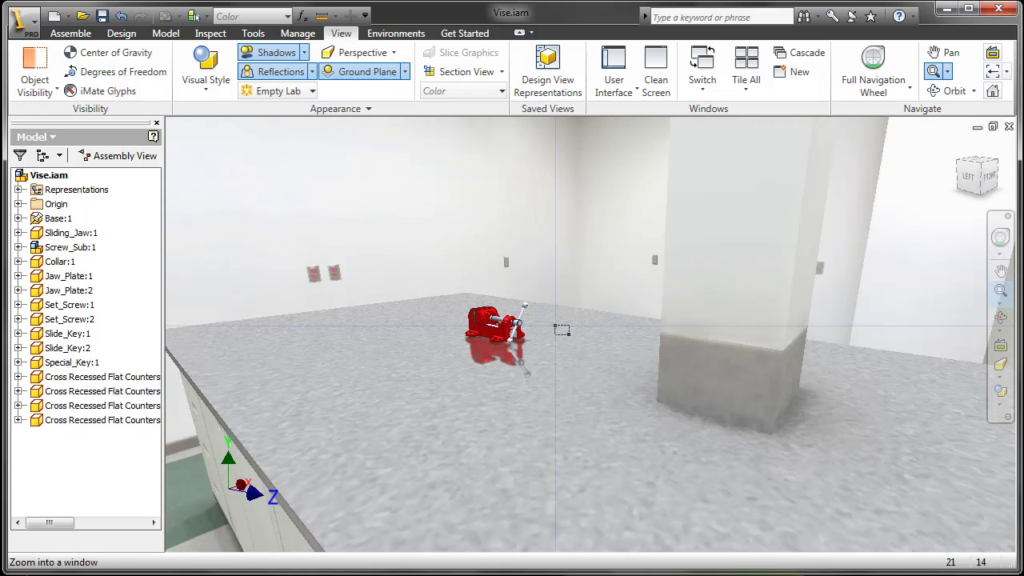
drag(562, 330, 593, 364)
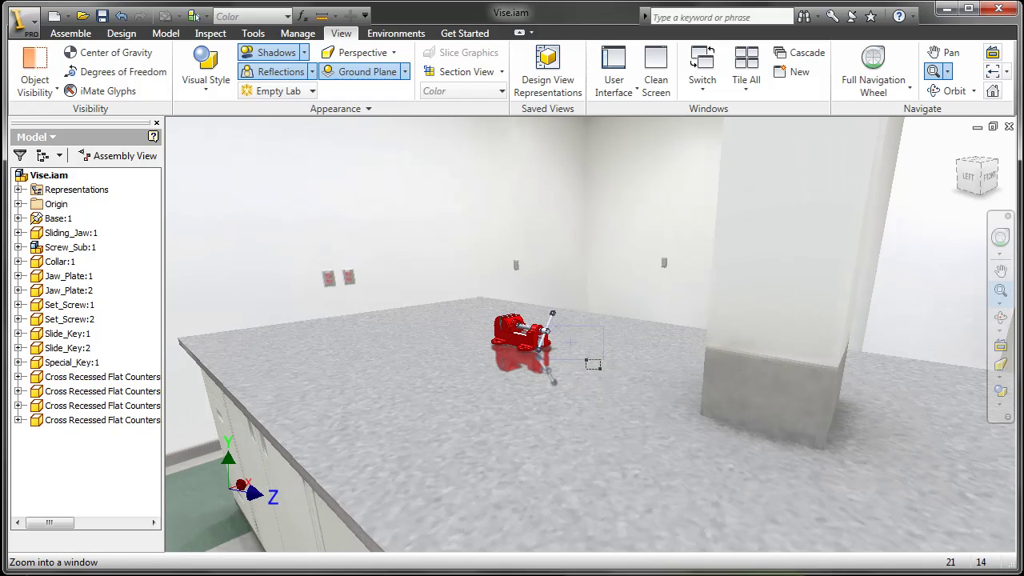
right_click(400, 263)
click(416, 267)
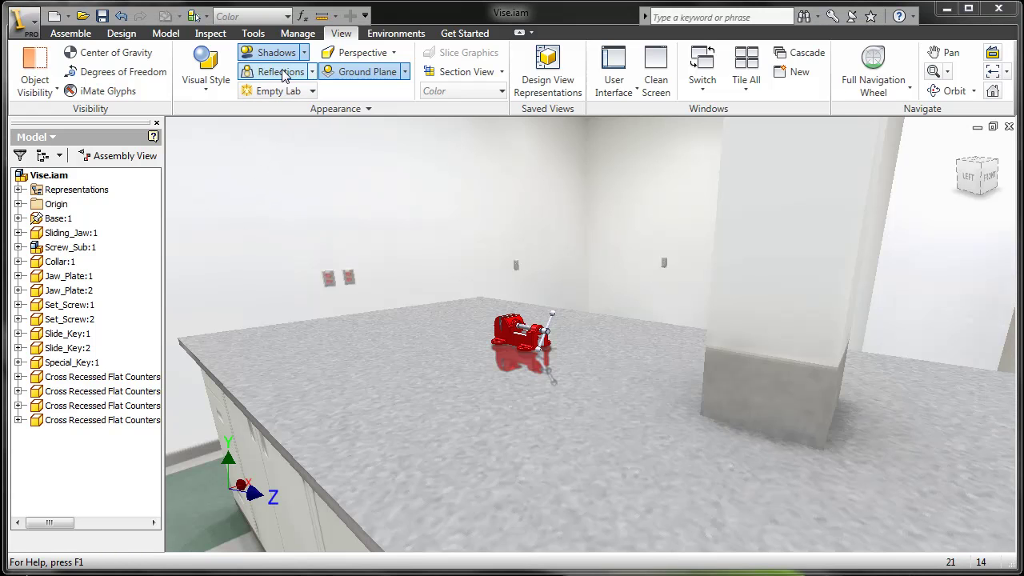
Open the color style settings and look through the available color and lighting styles, returning to the Default color style
click(286, 18)
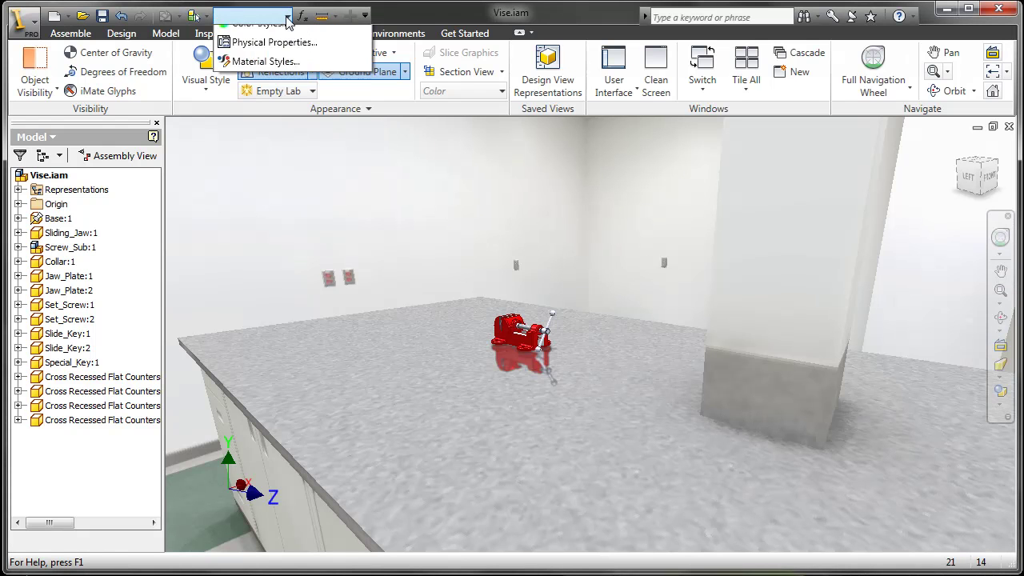
click(298, 43)
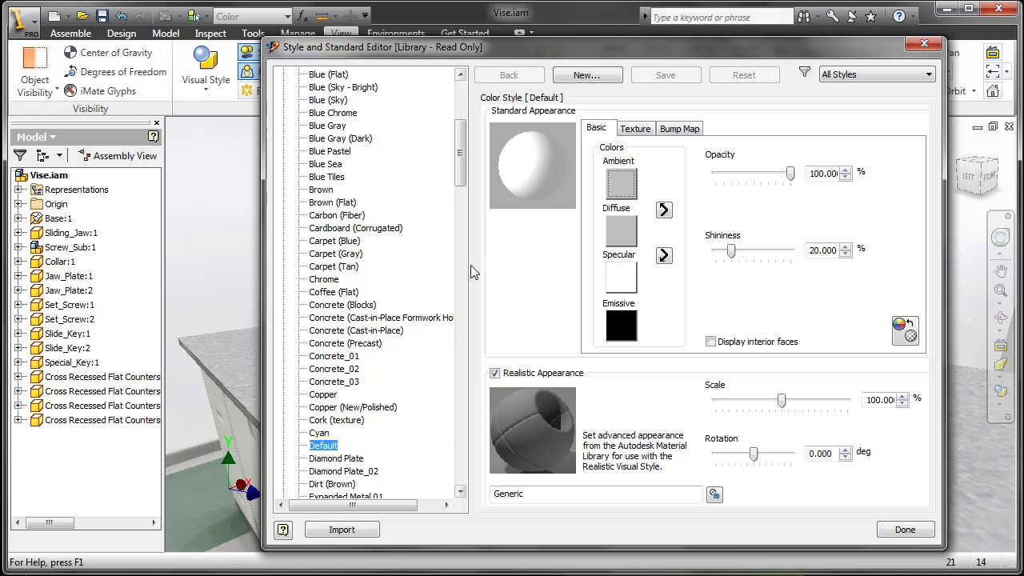
drag(462, 183, 455, 485)
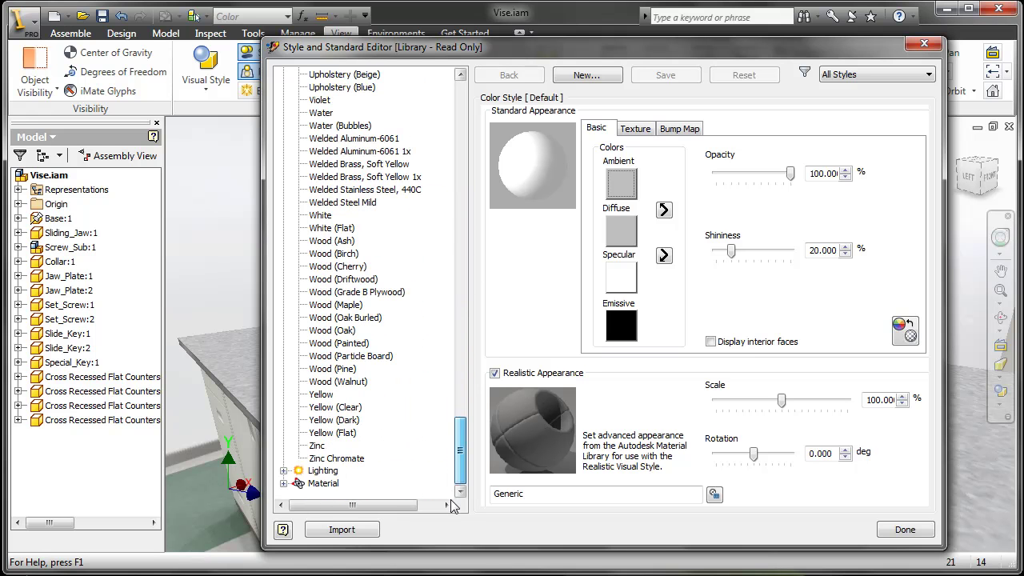
click(284, 478)
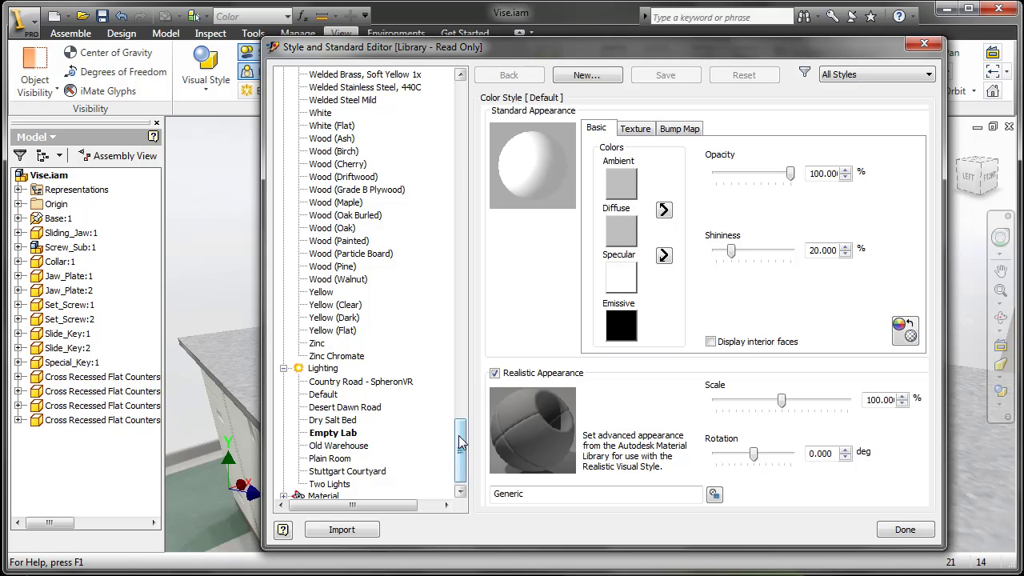
drag(460, 440, 472, 154)
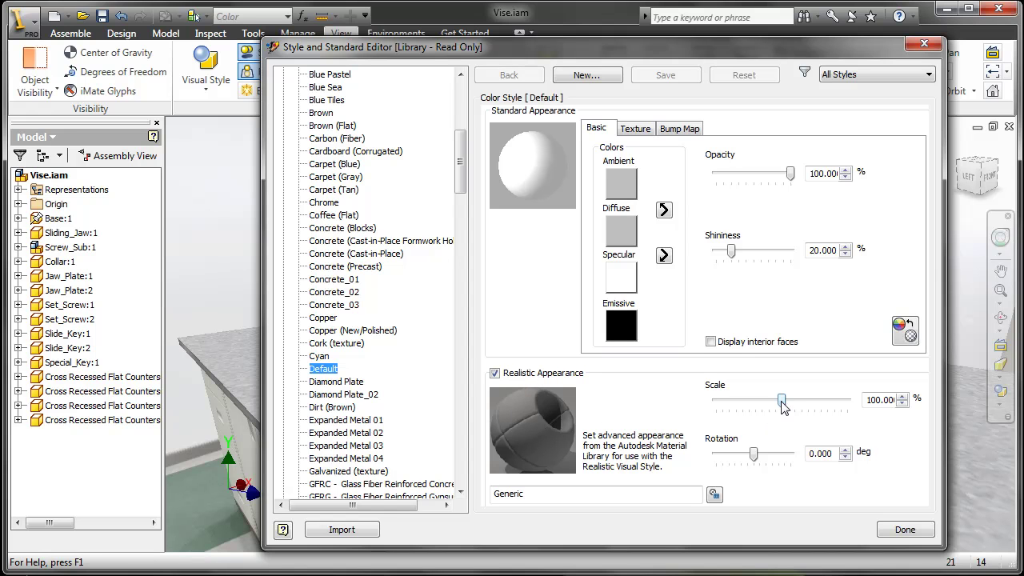
Open the Autodesk Material Library for the Default style's realistic appearance and examine the Fabric, Leather, Finish, Flooring, Glass and Wood materials
click(715, 495)
click(457, 193)
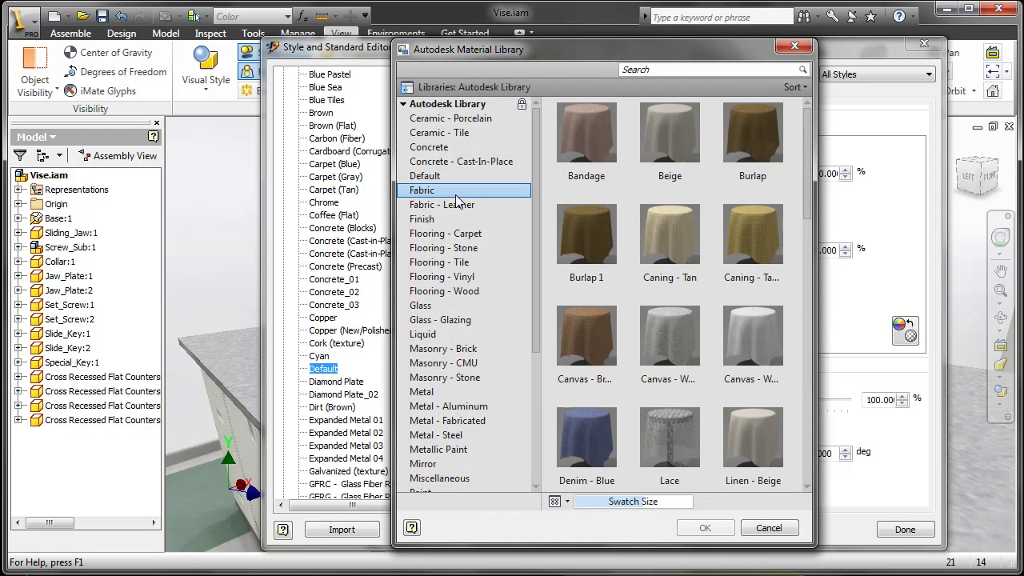
click(454, 204)
click(452, 219)
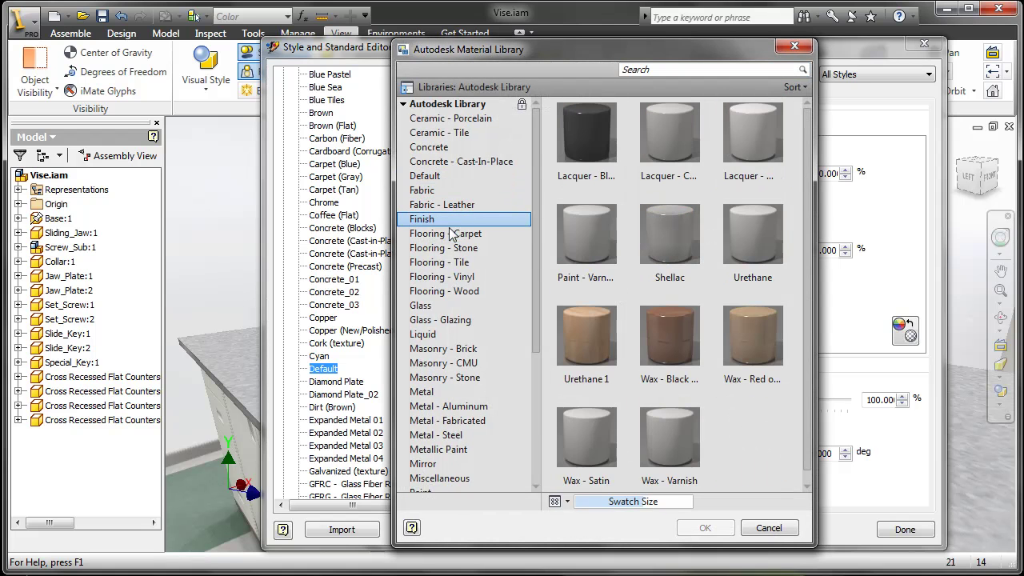
click(452, 234)
click(452, 248)
click(453, 277)
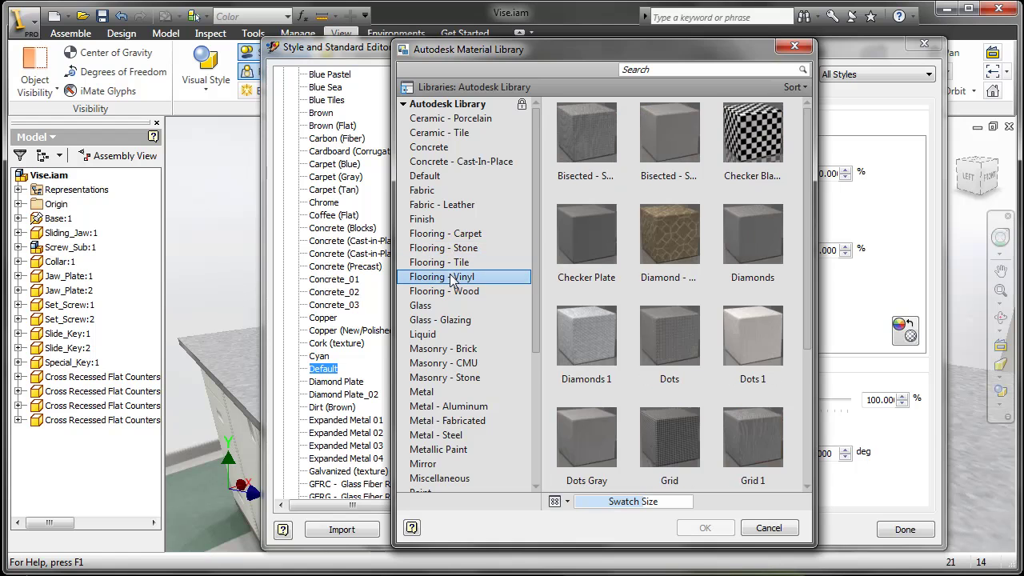
click(452, 308)
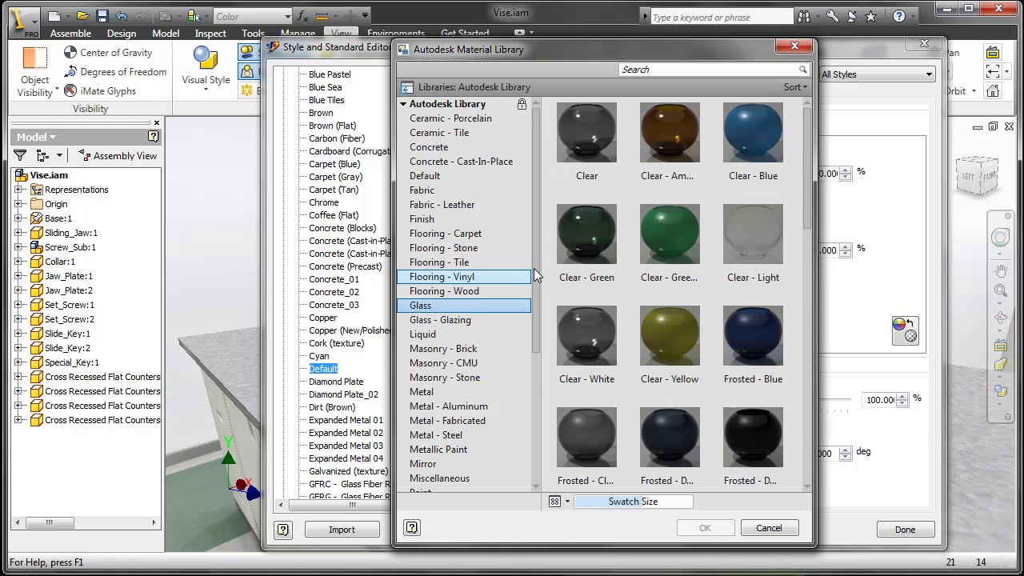
drag(535, 272, 530, 424)
click(470, 463)
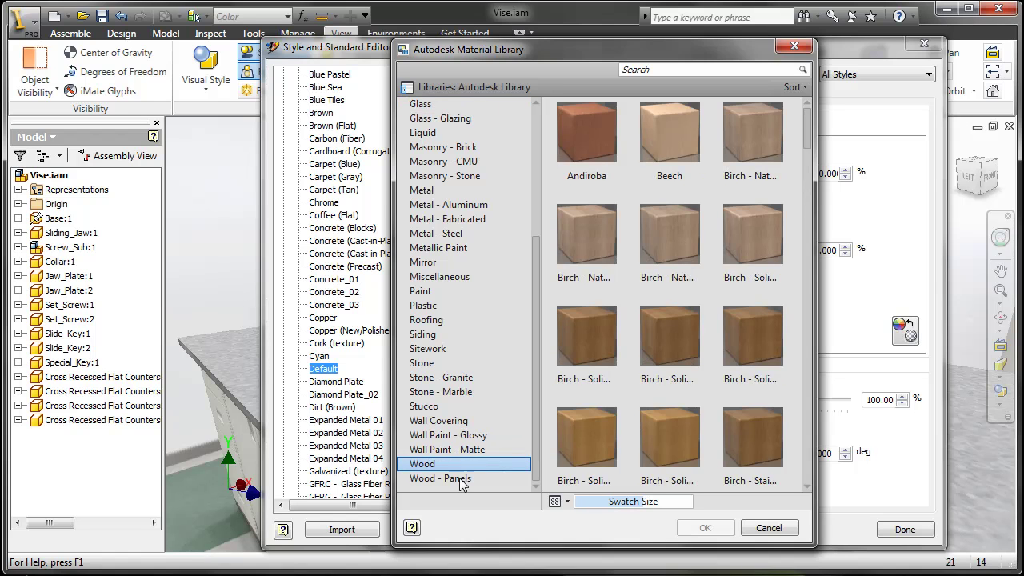